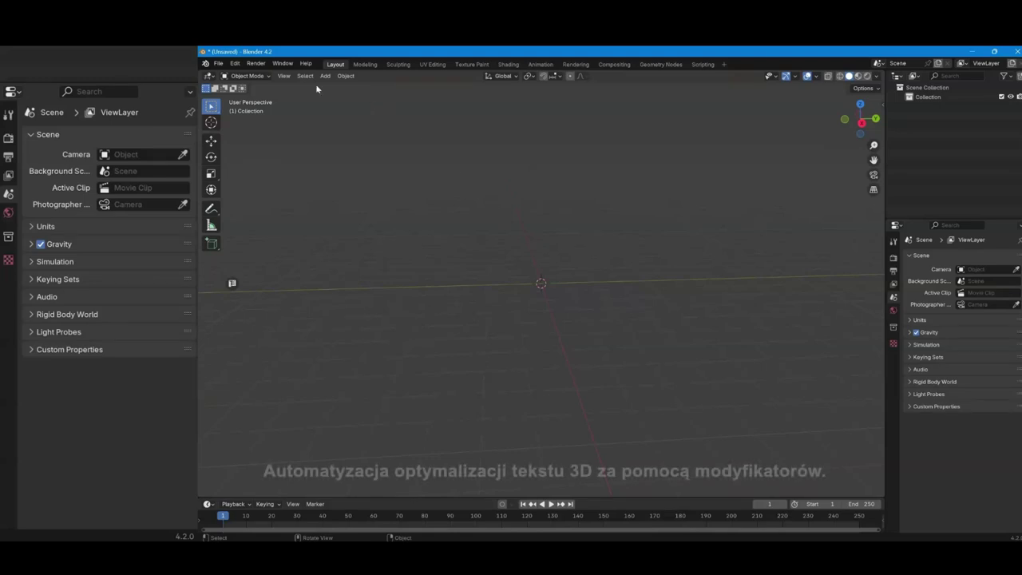
Add a Text object to the scene and zoom in on it.
click(325, 76)
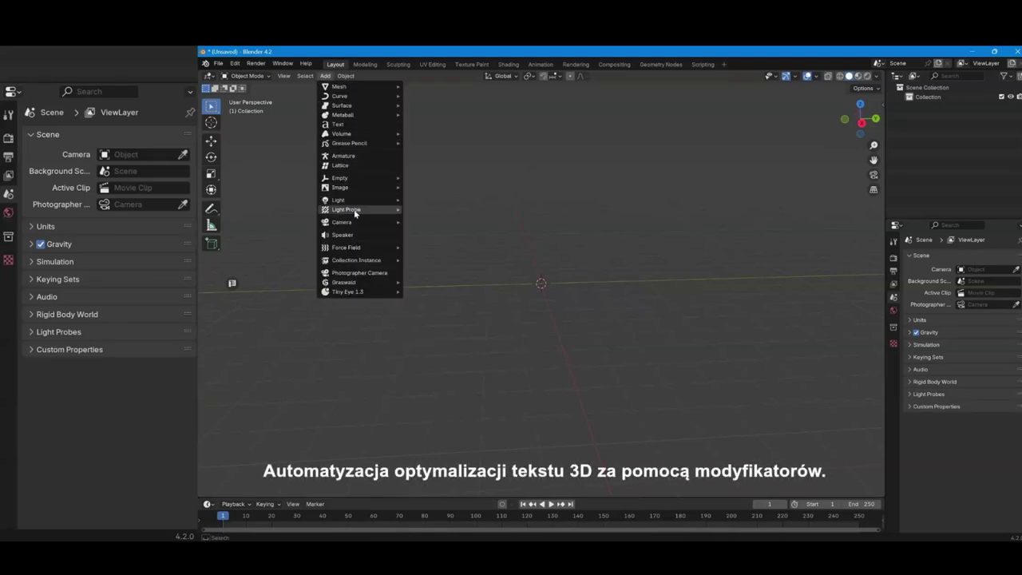
click(382, 127)
mouse_move(526, 198)
middle_down()
mouse_move(521, 265)
mouse_move(595, 302)
mouse_move(607, 360)
middle_up()
scroll(522, 265, up, 3)
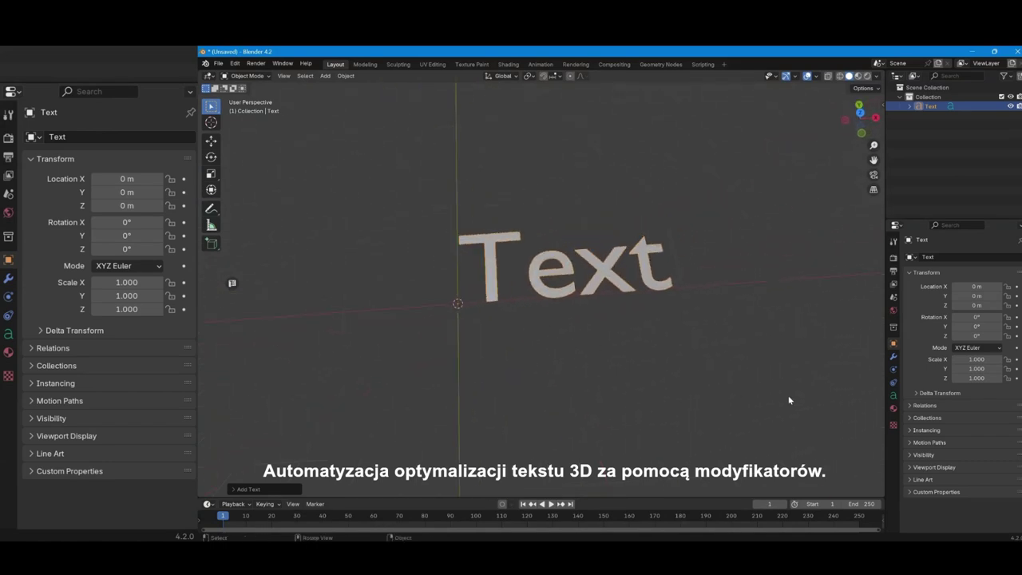
Set text bevel resolution to 1 and extrude to 0.13 m, then view it in wireframe.
click(8, 333)
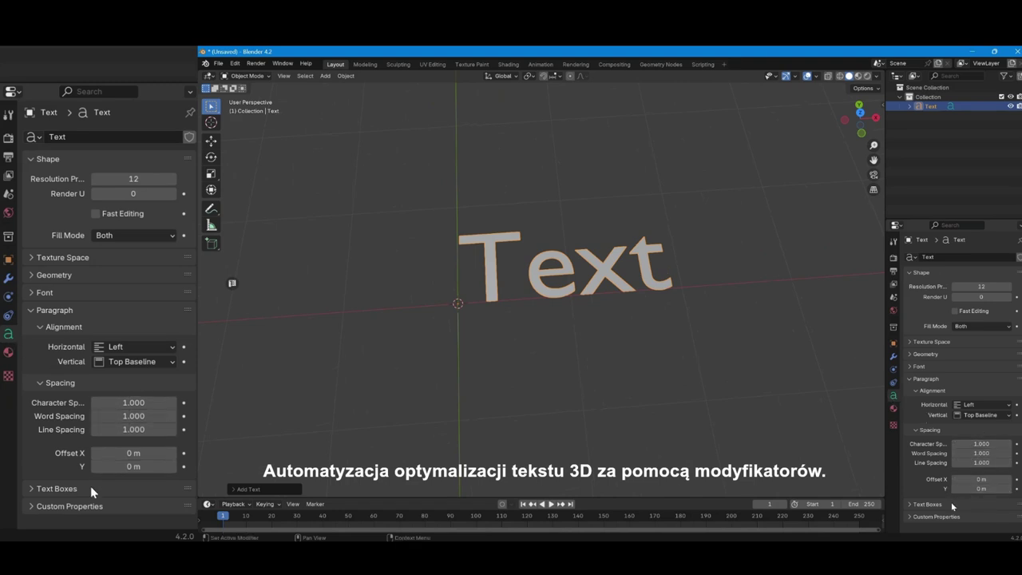
click(56, 275)
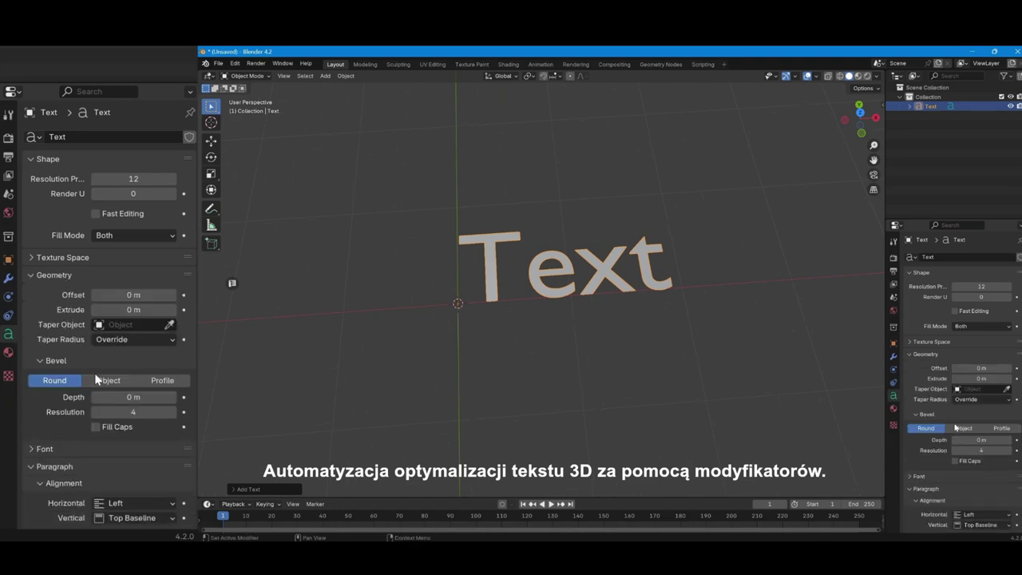
drag(132, 411, 104, 412)
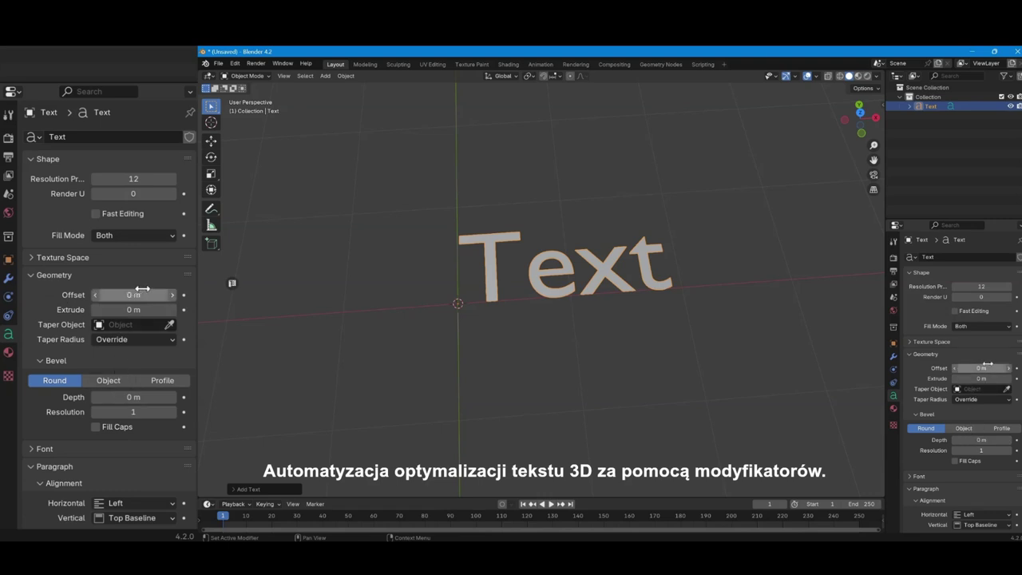
drag(133, 309, 184, 309)
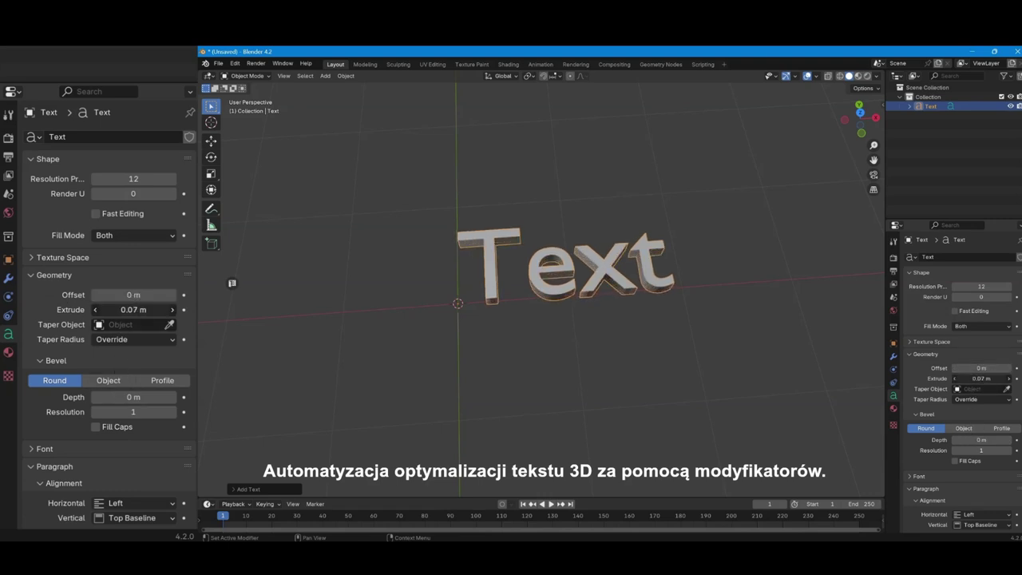
mouse_move(697, 369)
middle_down()
mouse_move(579, 349)
mouse_move(696, 230)
middle_up()
click(839, 76)
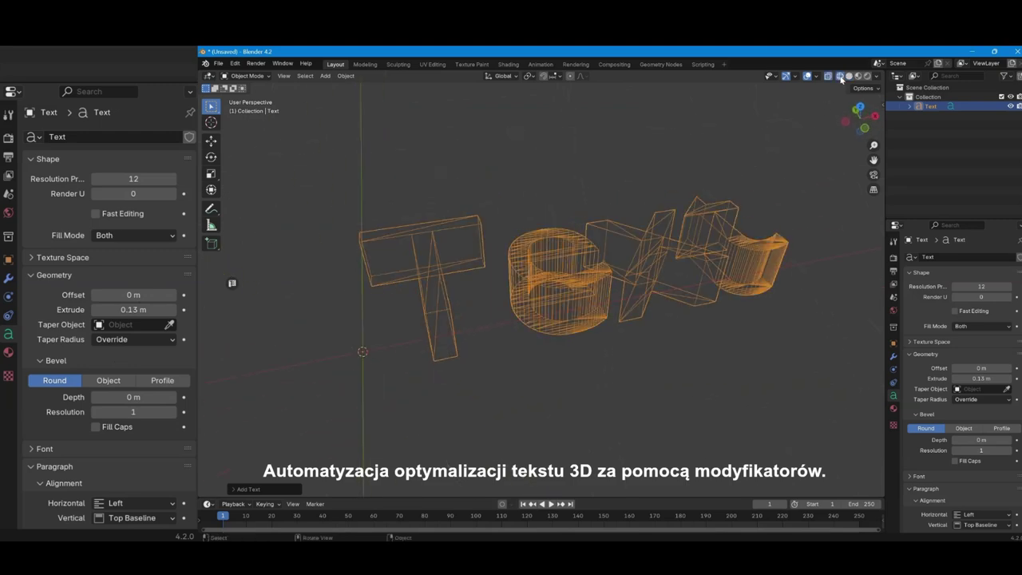
middle_drag(635, 221, 635, 235)
Add a Weld modifier to the text by searching 'we' in the modifier list.
click(7, 278)
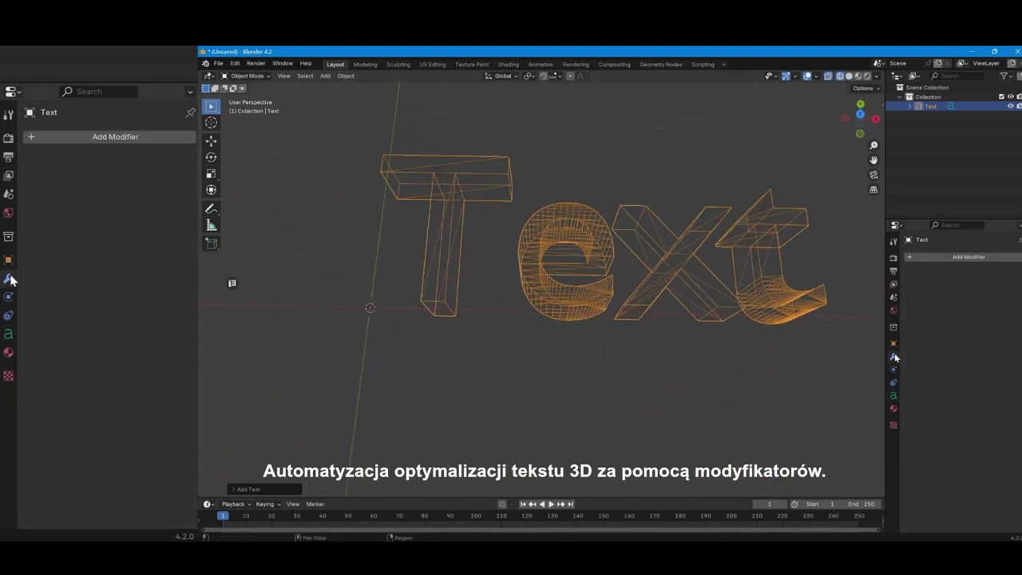
click(111, 140)
click(110, 137)
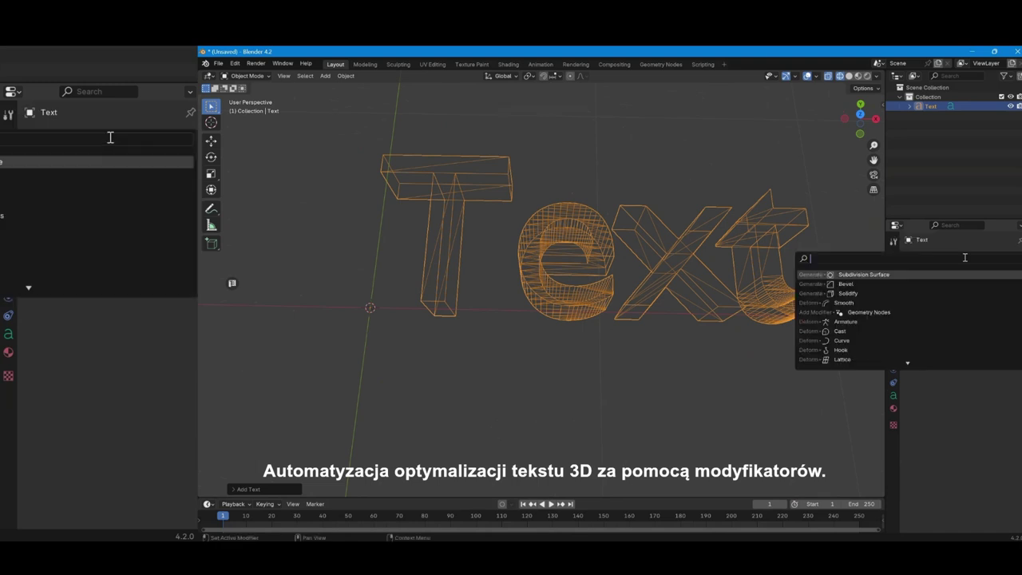
text(we)
key(Return)
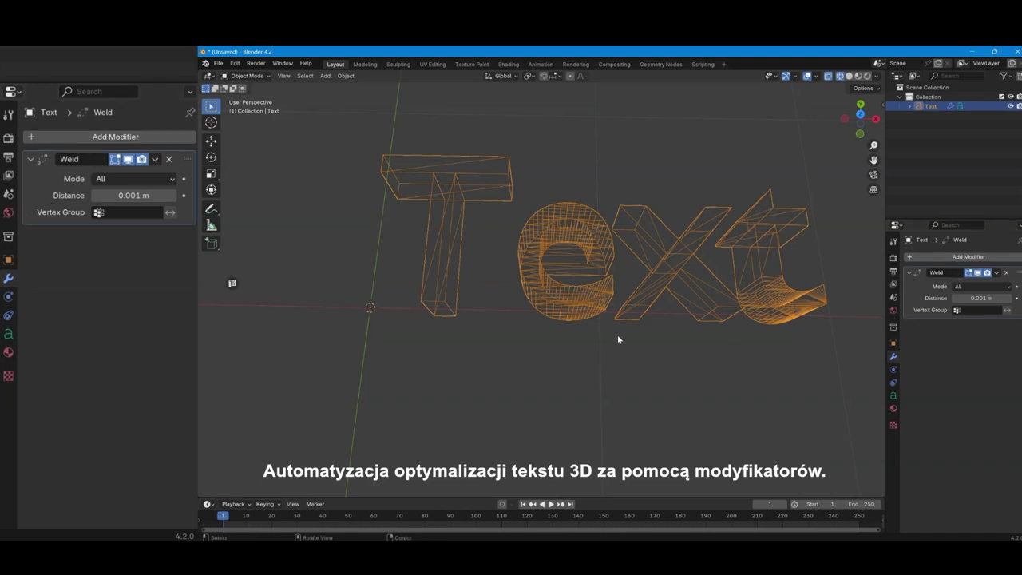
mouse_move(548, 306)
middle_down()
mouse_move(575, 219)
mouse_move(559, 263)
middle_up()
Add a Remesh modifier below the Weld modifier.
click(124, 136)
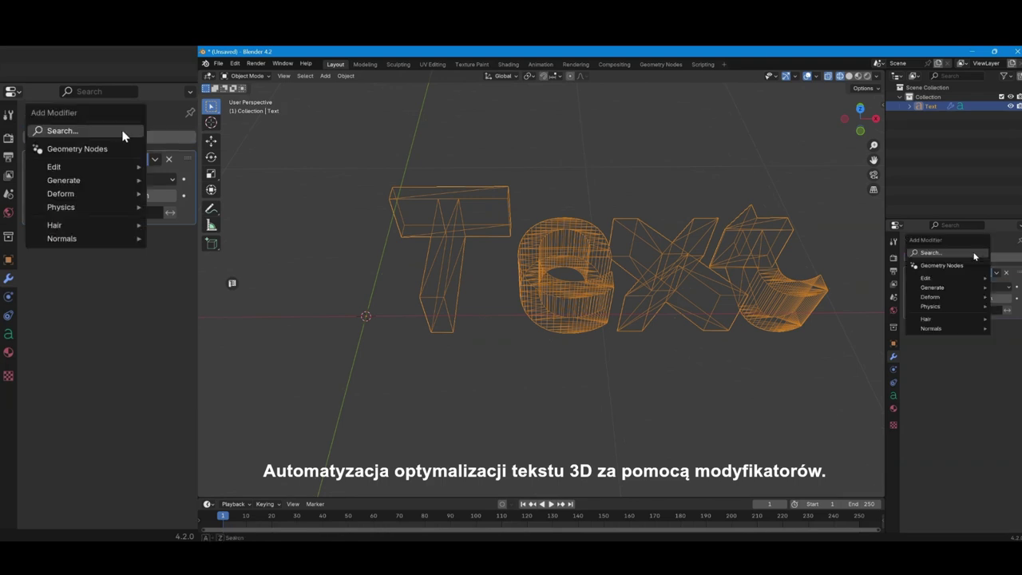
click(975, 254)
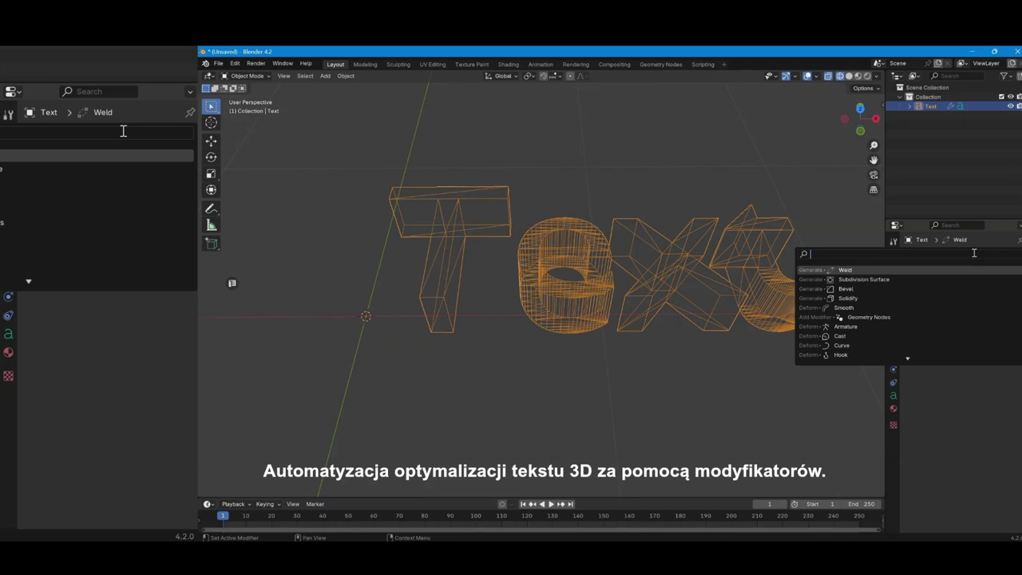
text(remesh)
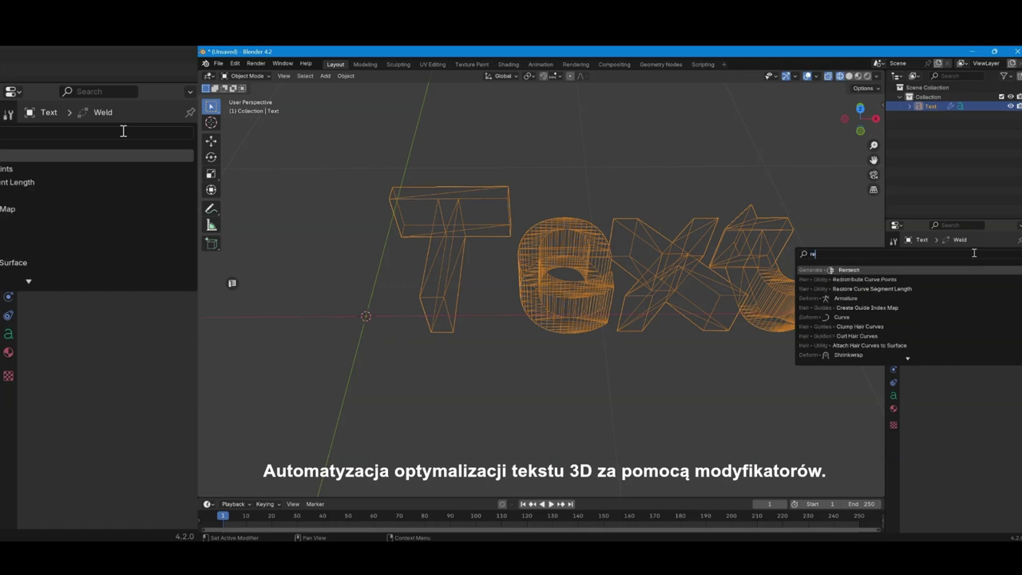
key(Return)
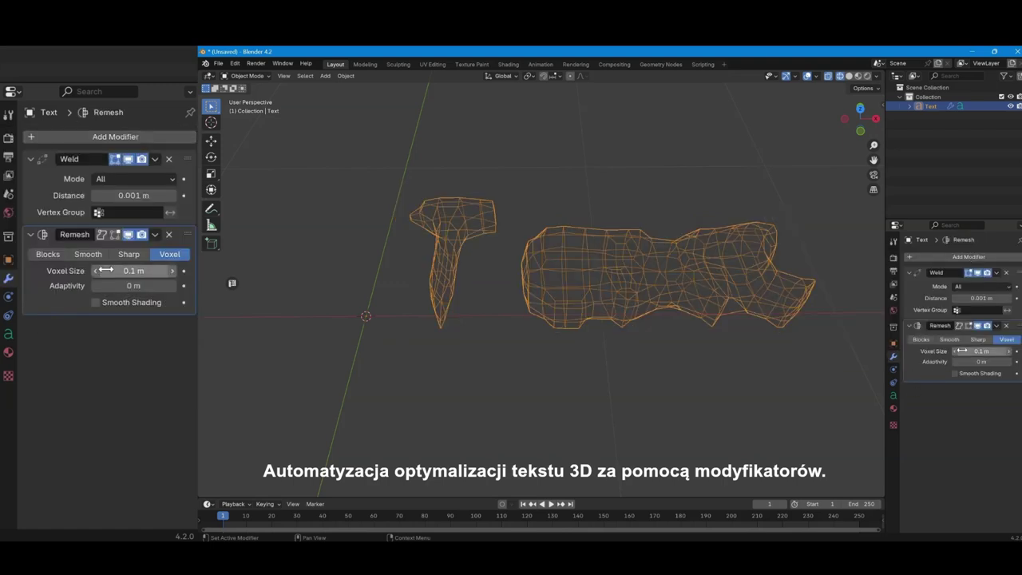
Set Remesh to Sharp, Remove Disconnected off, Octree Depth 6, and Weld distance 0.002 m.
click(129, 254)
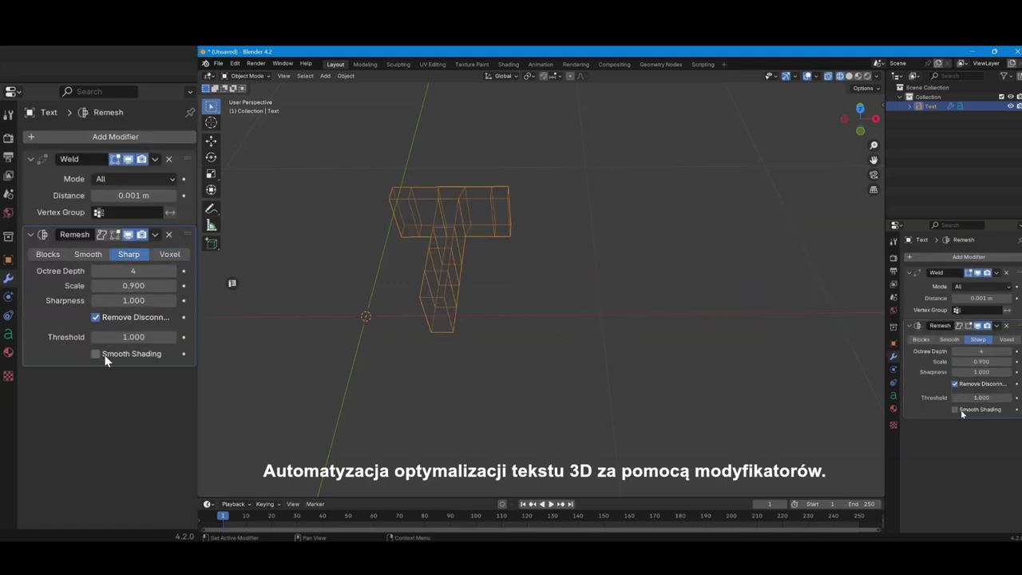
click(112, 317)
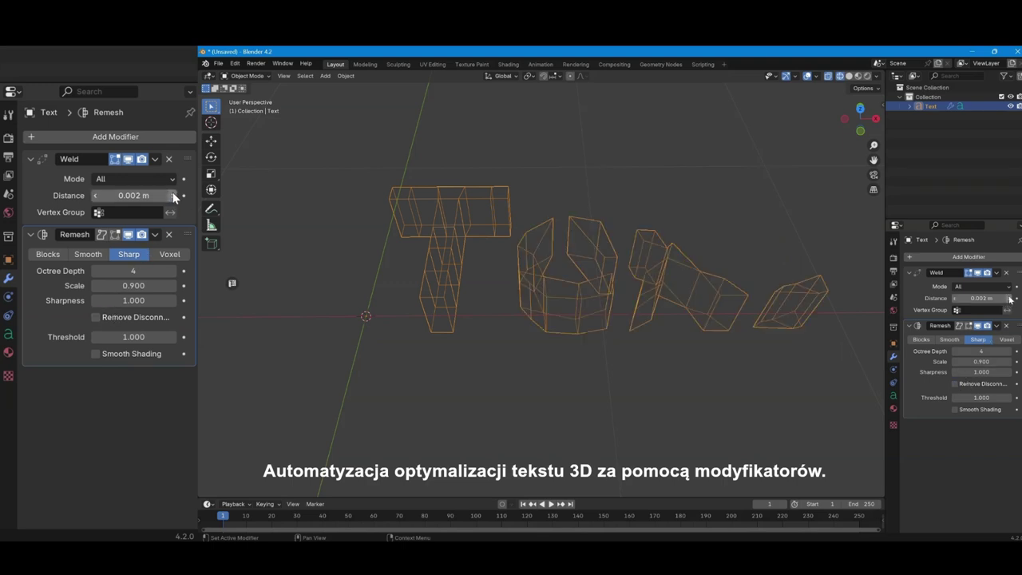
click(97, 197)
click(172, 272)
click(173, 272)
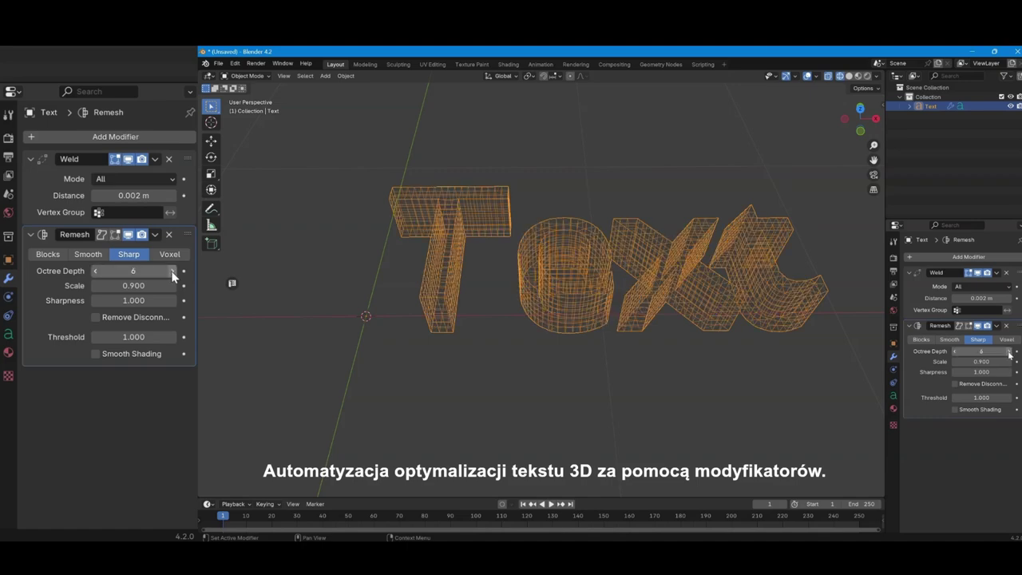
mouse_move(659, 318)
middle_down()
mouse_move(658, 431)
mouse_move(652, 365)
middle_up()
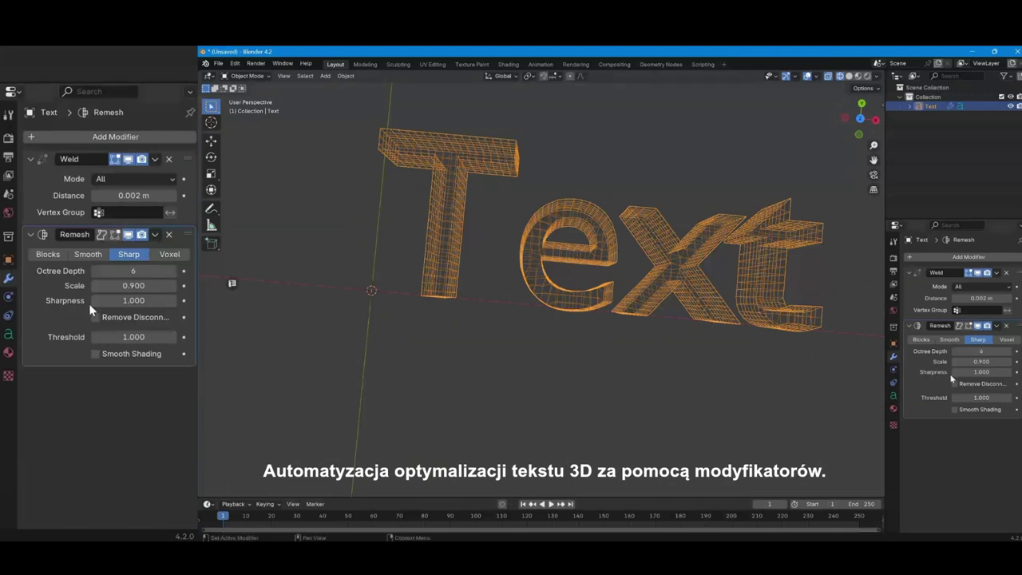
Add a Decimate modifier below Remesh and switch it to Planar mode.
click(933, 256)
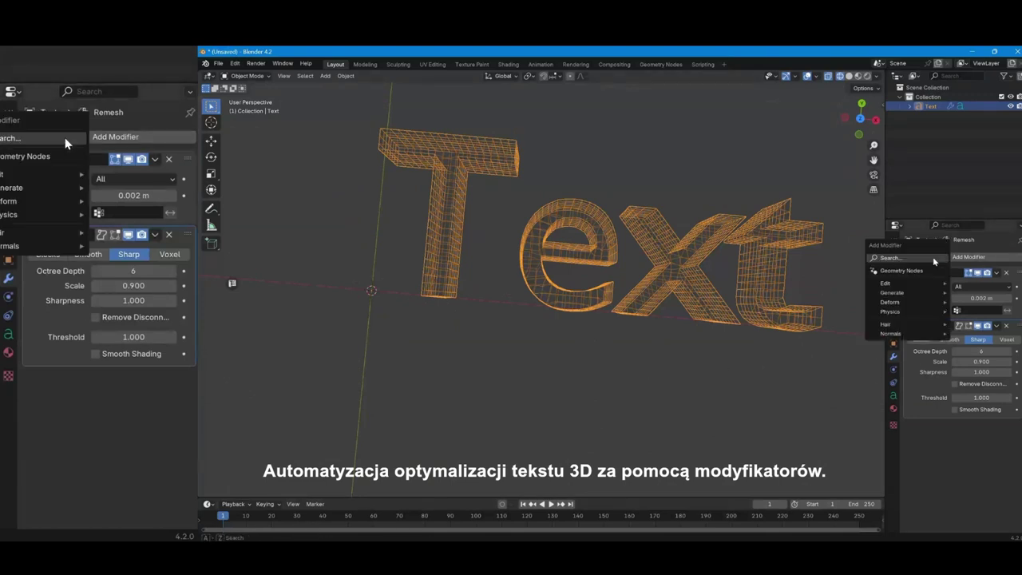
text(deci)
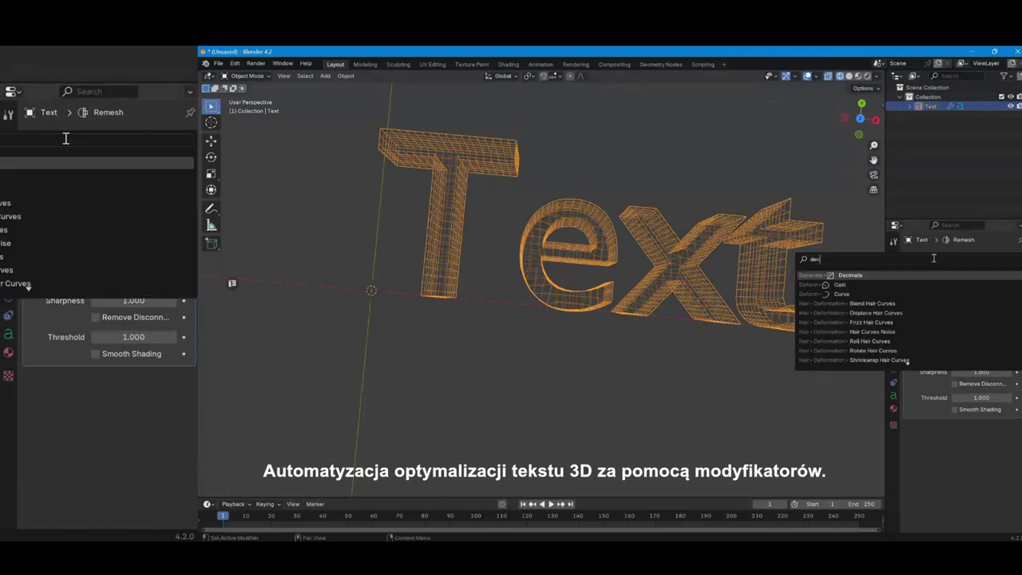
key(Return)
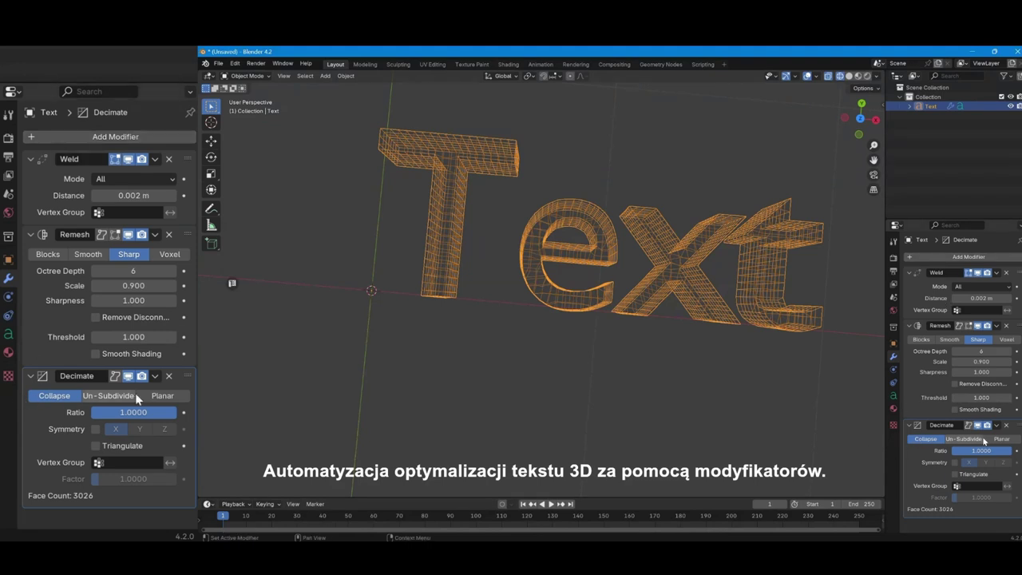
click(1002, 438)
mouse_move(651, 381)
middle_down()
mouse_move(666, 324)
mouse_move(656, 340)
mouse_move(679, 351)
mouse_move(719, 298)
mouse_move(734, 345)
middle_up()
Set the Decimate angle limit to 15°, after trying 10°.
click(985, 451)
text(10)
key(Return)
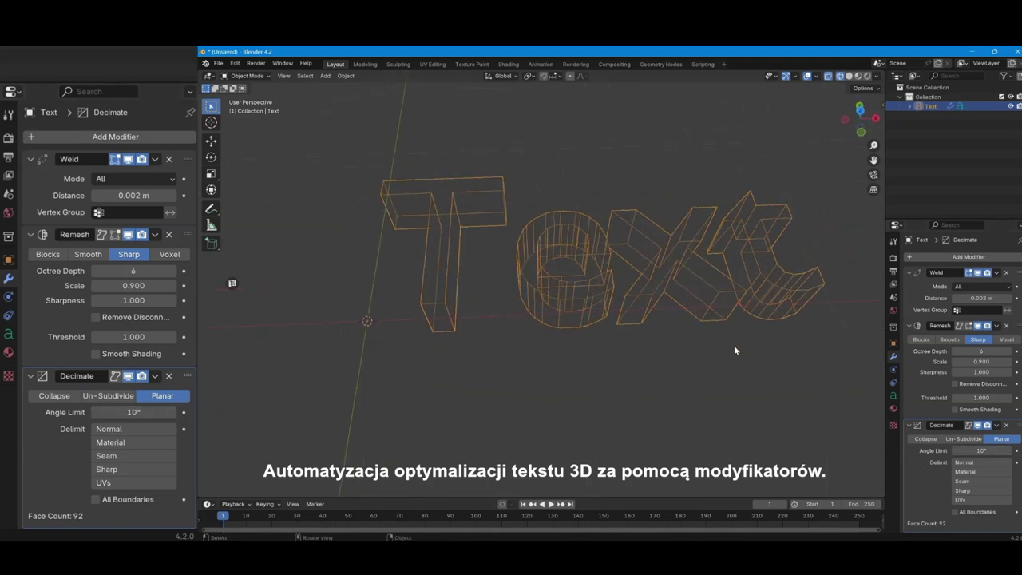
click(147, 415)
text(15)
key(Return)
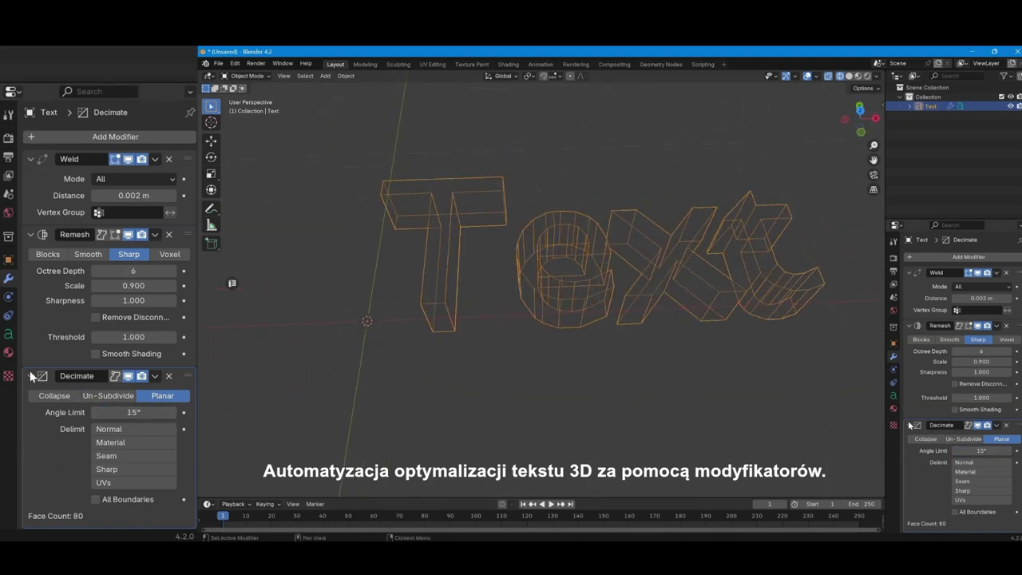
mouse_move(639, 351)
middle_down()
mouse_move(659, 345)
mouse_move(662, 372)
mouse_move(672, 333)
mouse_move(734, 359)
middle_up()
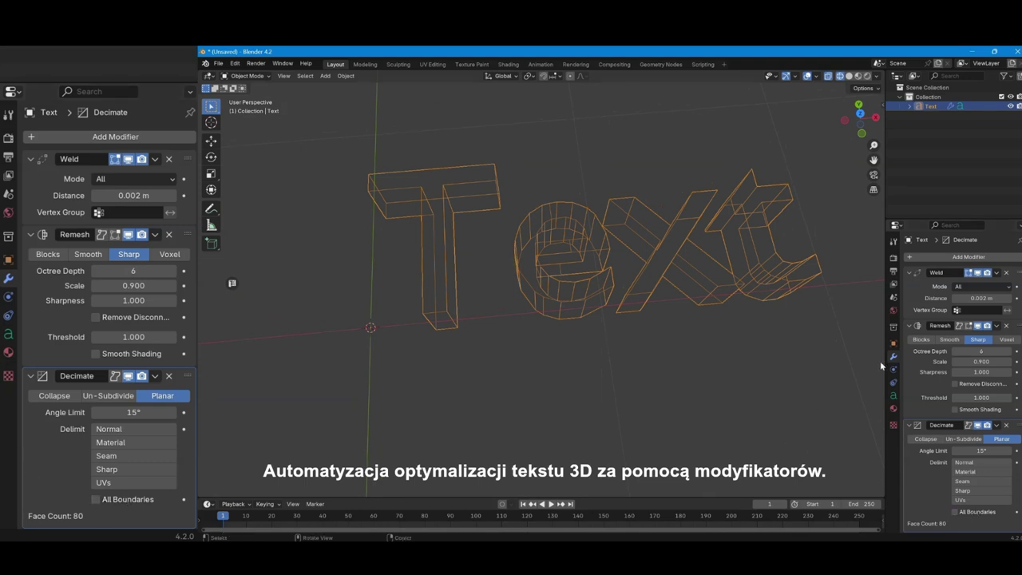
Add a Smooth by Angle modifier by searching 'nor' in the modifier list.
click(969, 257)
text(we)
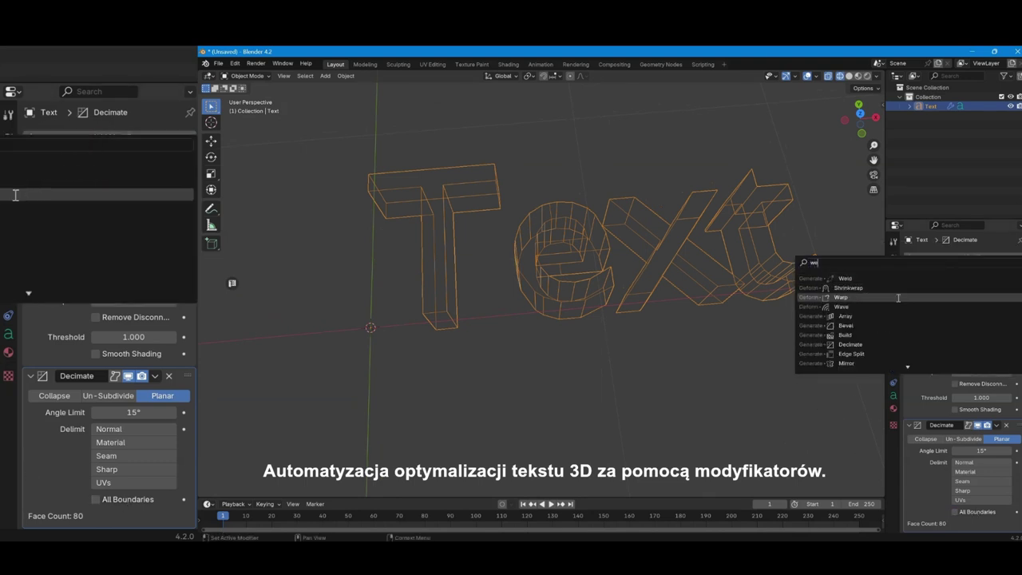
text(l)
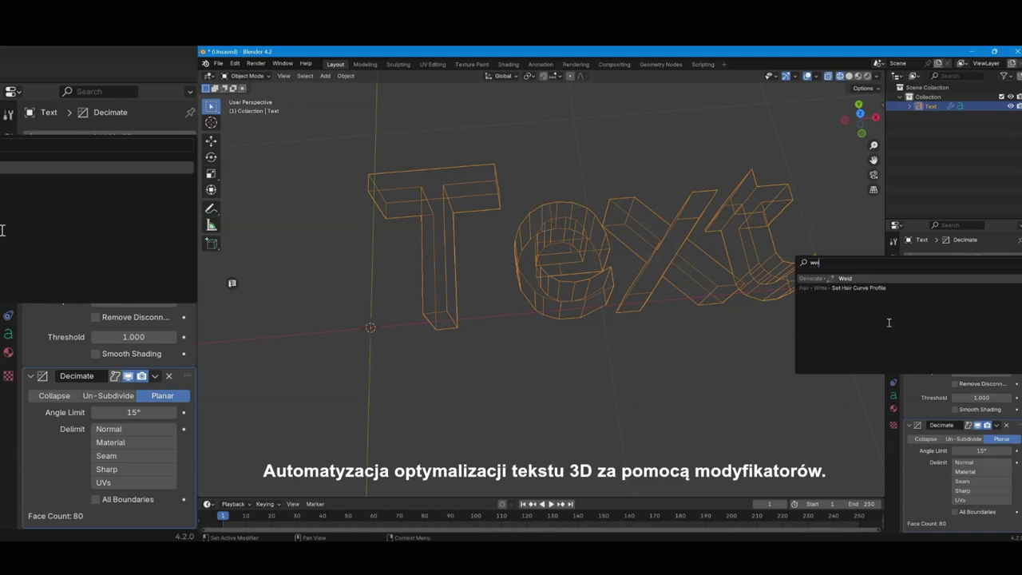
key(BackSpace)
text(l)
key(BackSpace)
key(BackSpace)
key(BackSpace)
text(n)
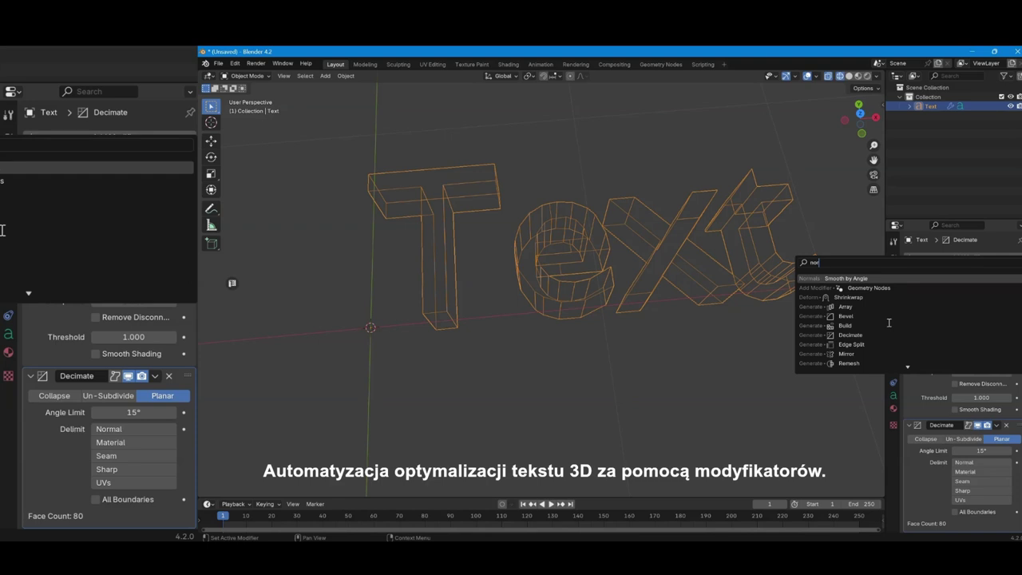
text(or)
key(Return)
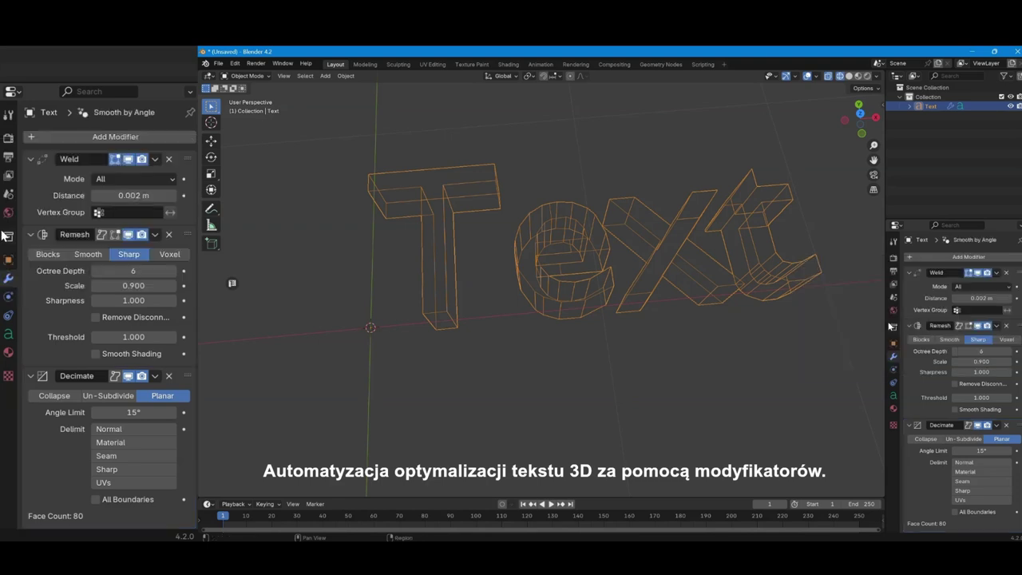
scroll(96, 395, down, 3)
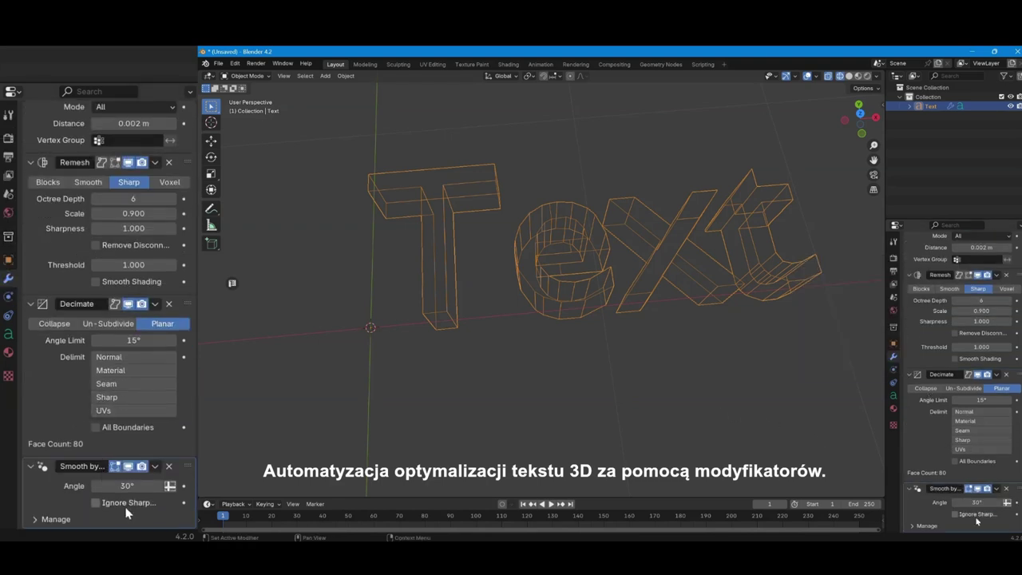
Switch to solid shading and enable Ignore Sharp on the Smooth by Angle modifier.
click(848, 77)
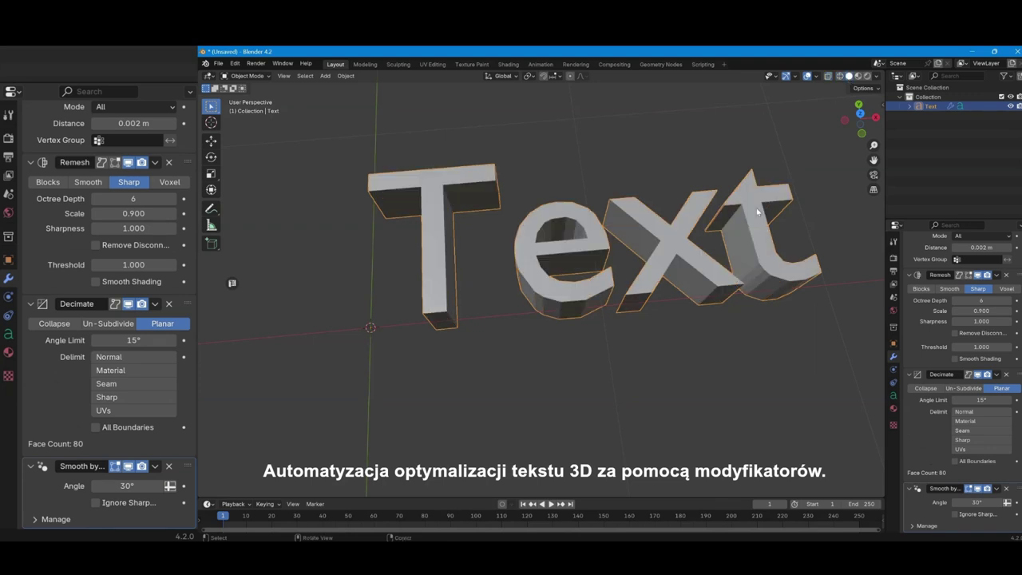
right_click(744, 255)
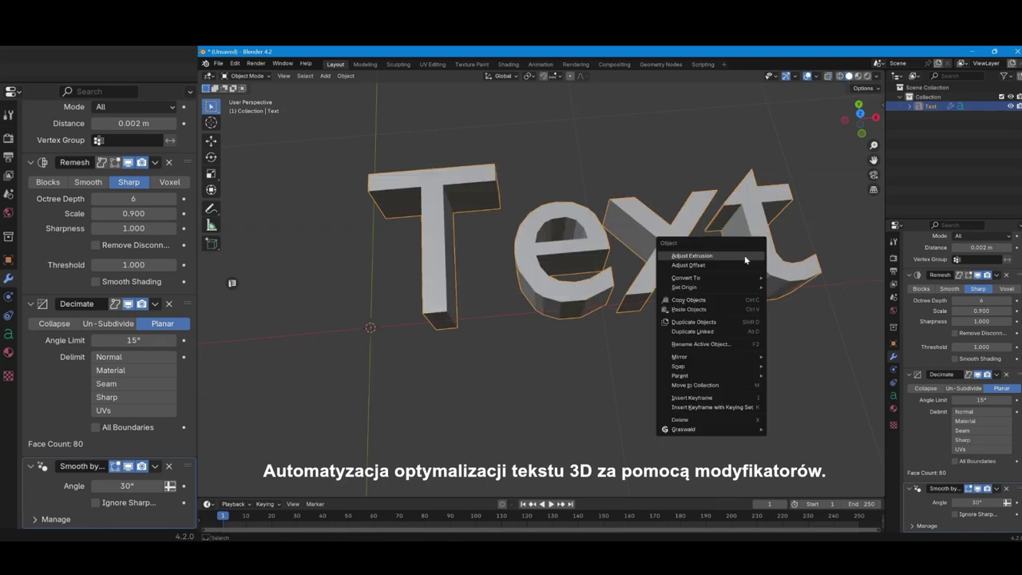
right_click(603, 255)
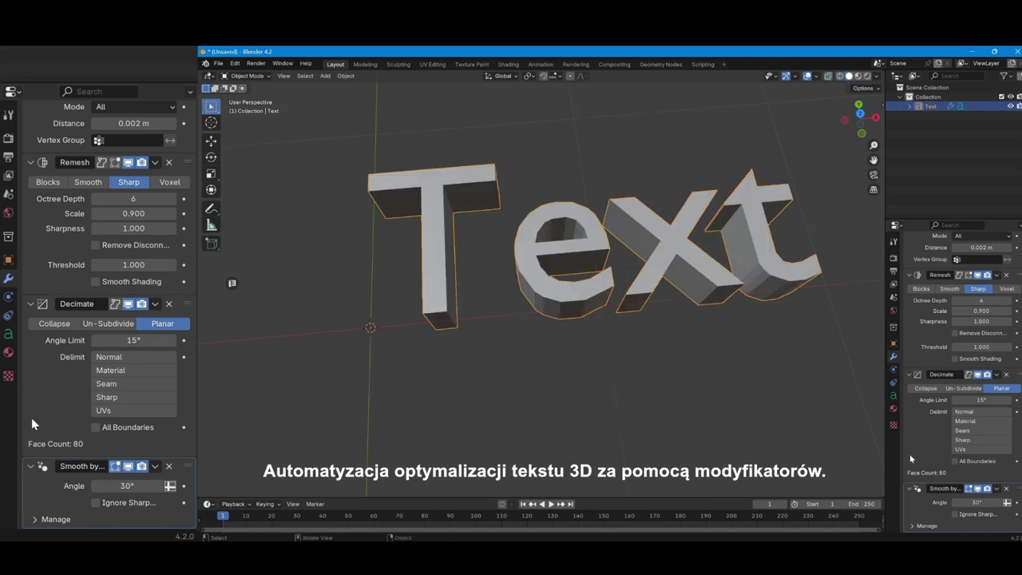
click(962, 514)
middle_drag(736, 306, 750, 289)
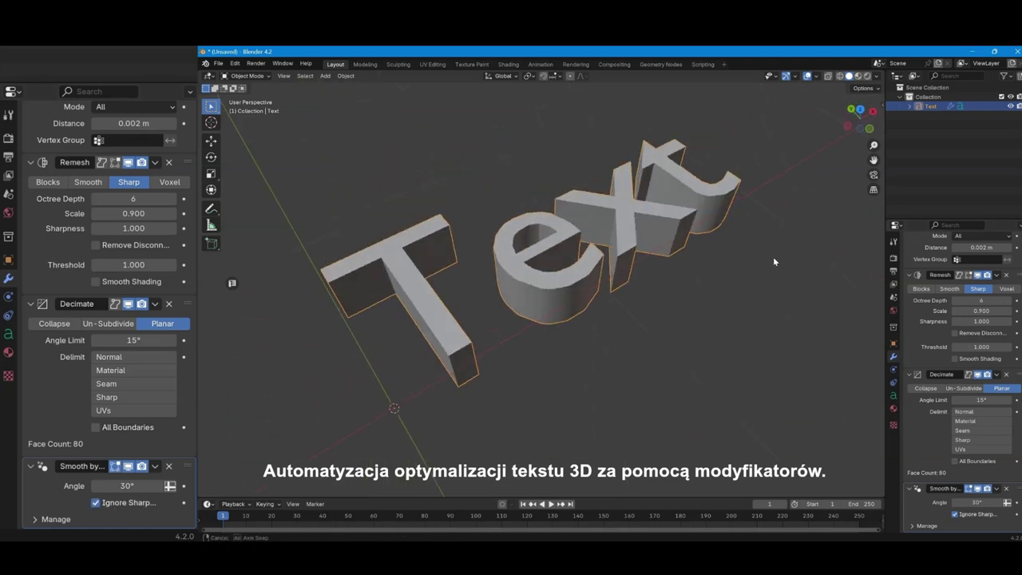
middle_drag(750, 287, 741, 282)
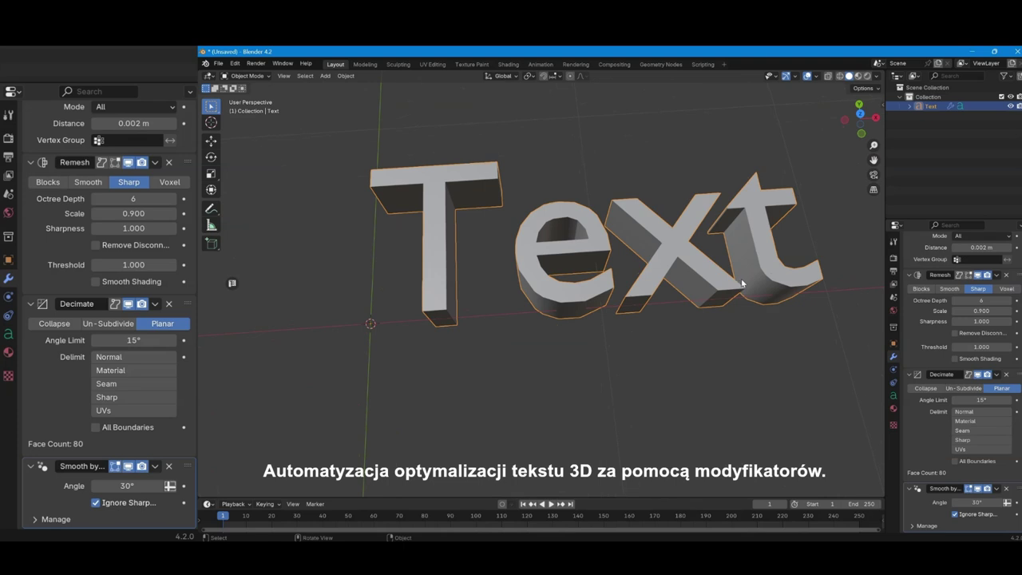
Try Decimate in Un-Subdivide mode with more iterations, viewed in wireframe.
click(91, 323)
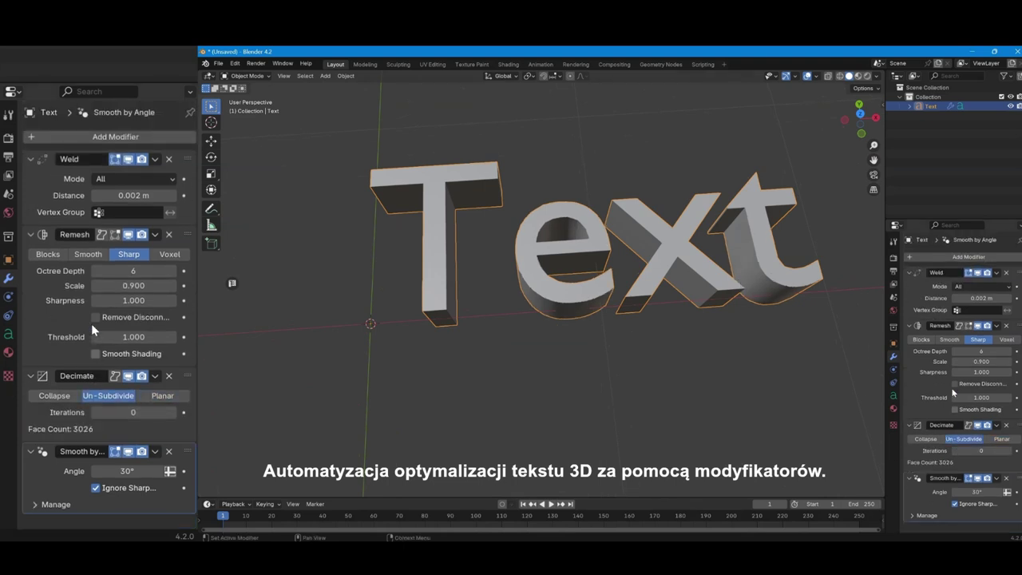
click(829, 75)
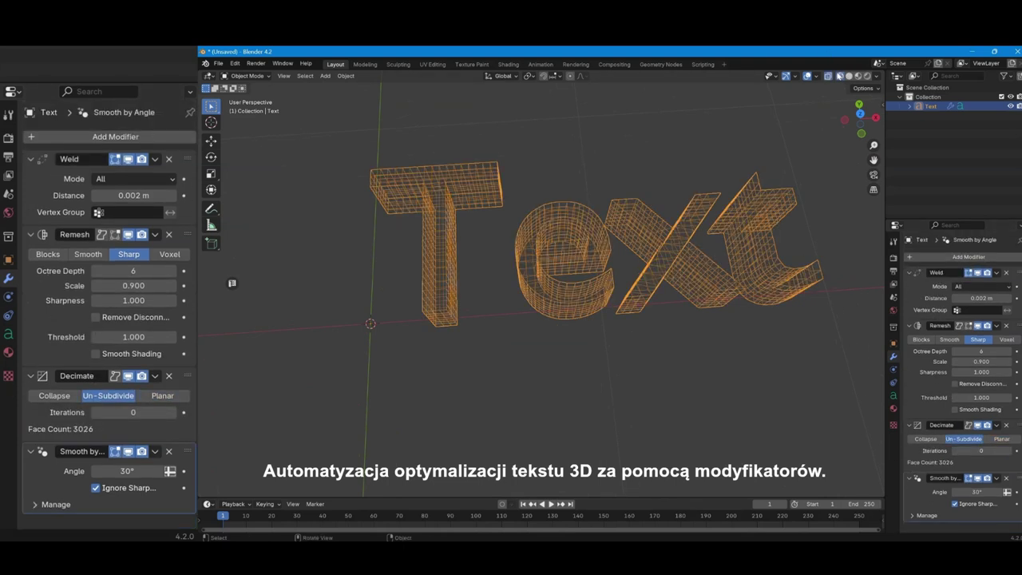
click(175, 414)
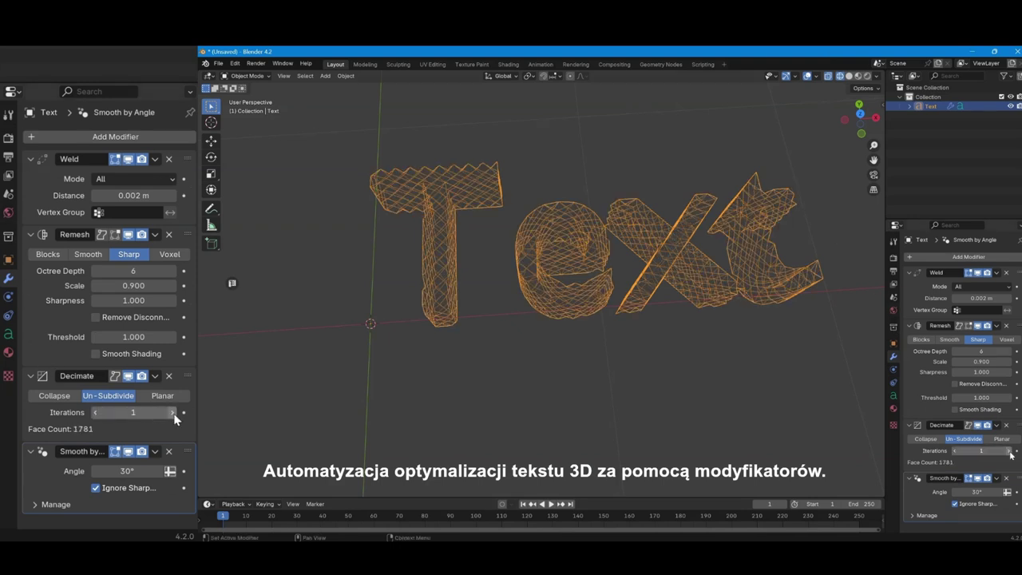
click(176, 414)
Return Decimate to Planar mode and set the angle limit to 10°, after trying 5°.
click(173, 396)
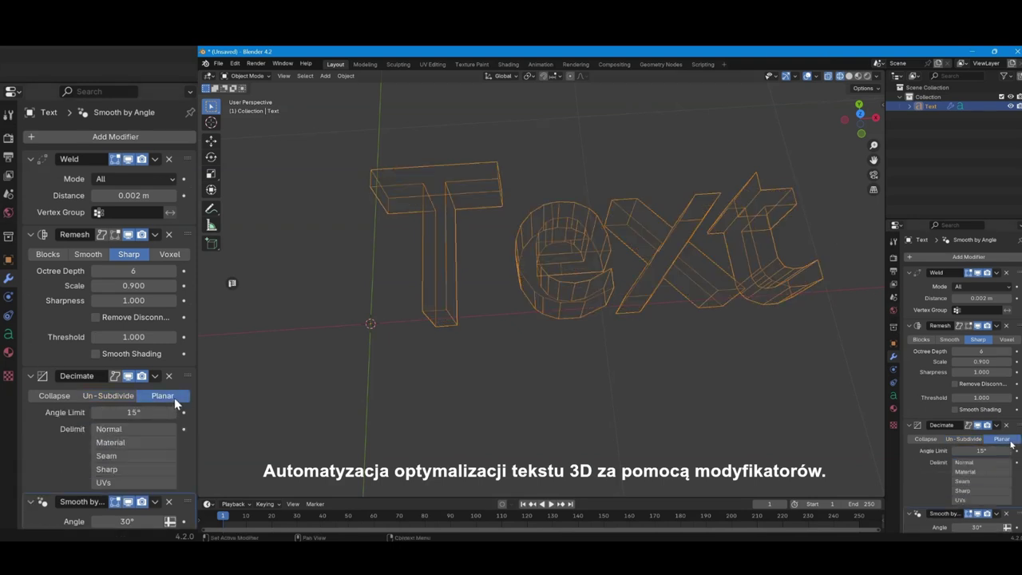
click(148, 412)
text(5)
key(Return)
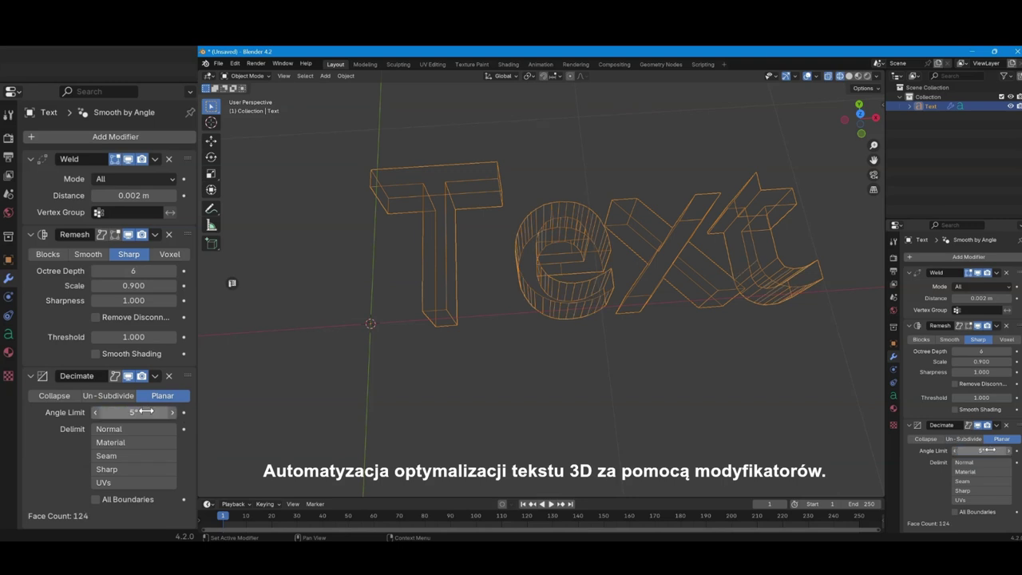
click(147, 412)
text(10)
key(Return)
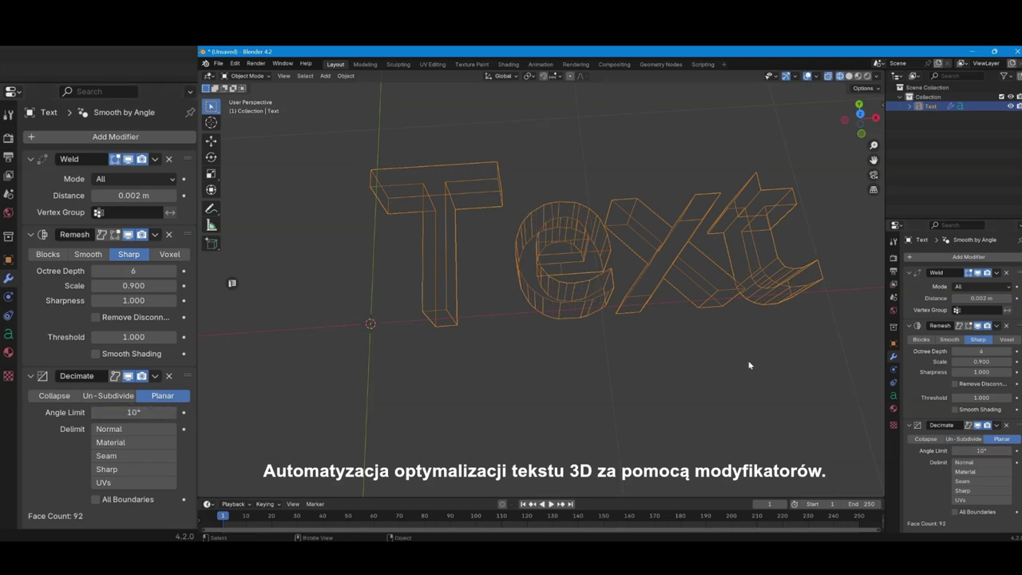
middle_drag(623, 319, 688, 333)
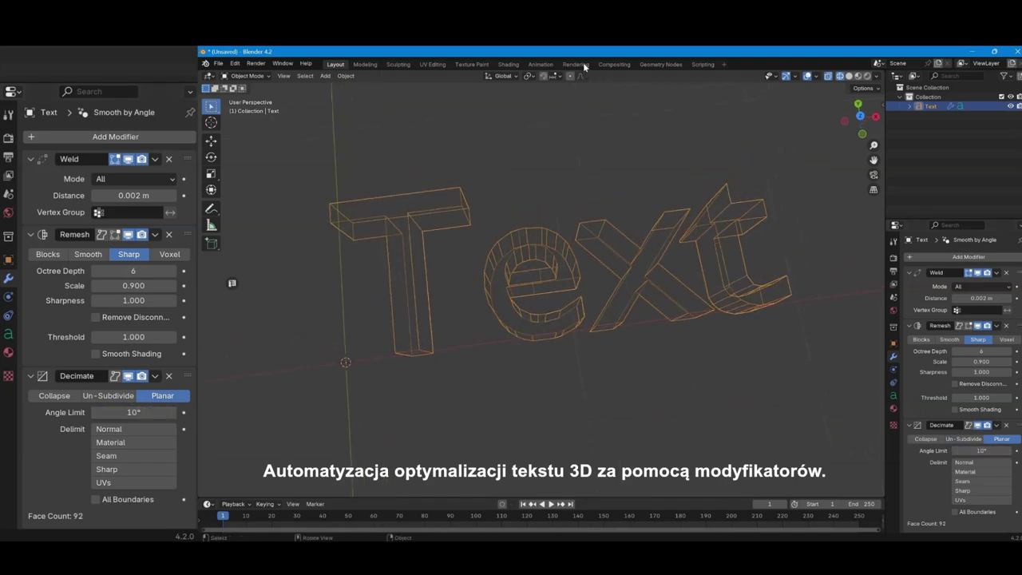
Duplicate the text object and place the copy above the original.
right_click(541, 197)
mouse_move(487, 220)
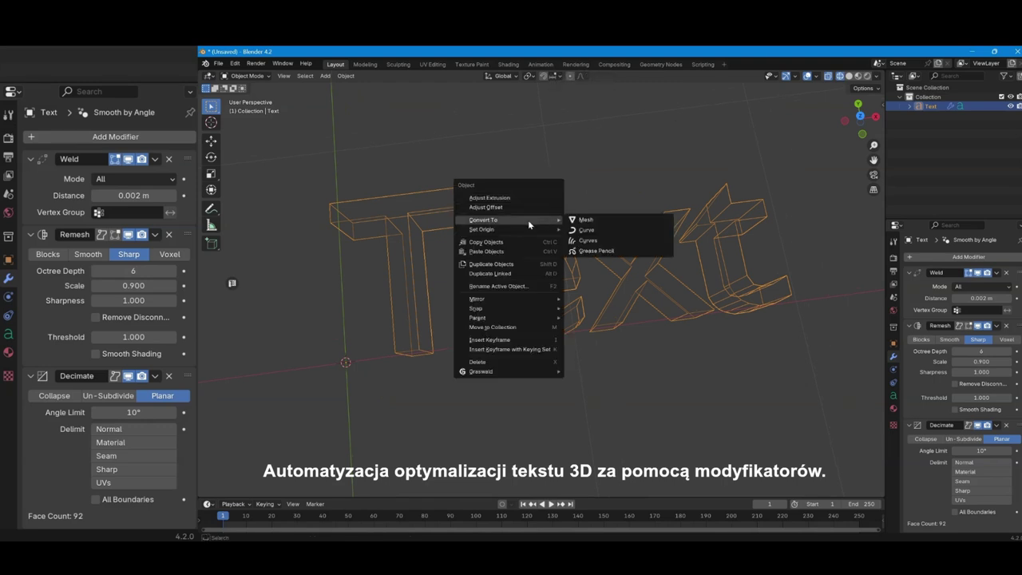
key(shift+d)
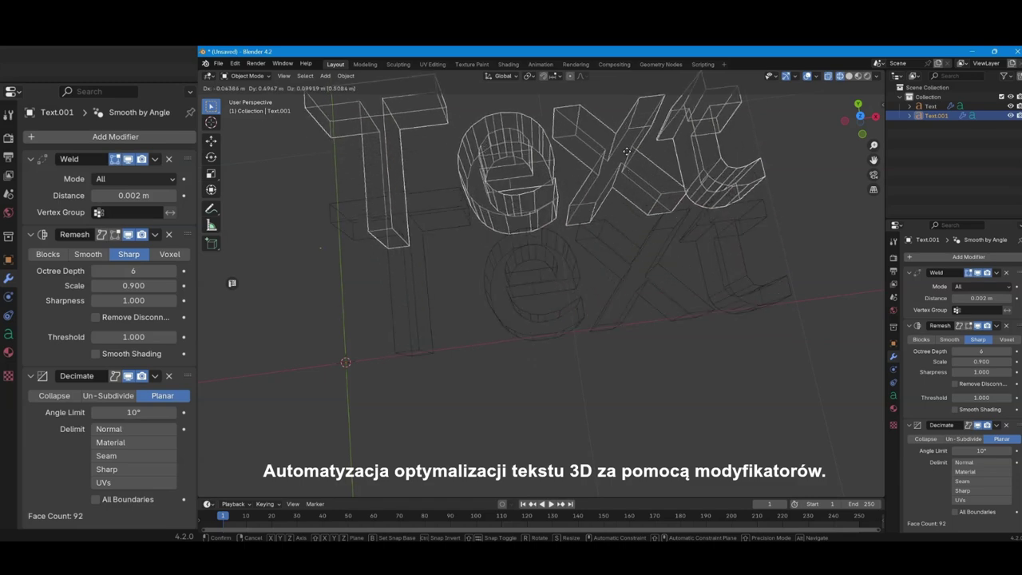
click(605, 148)
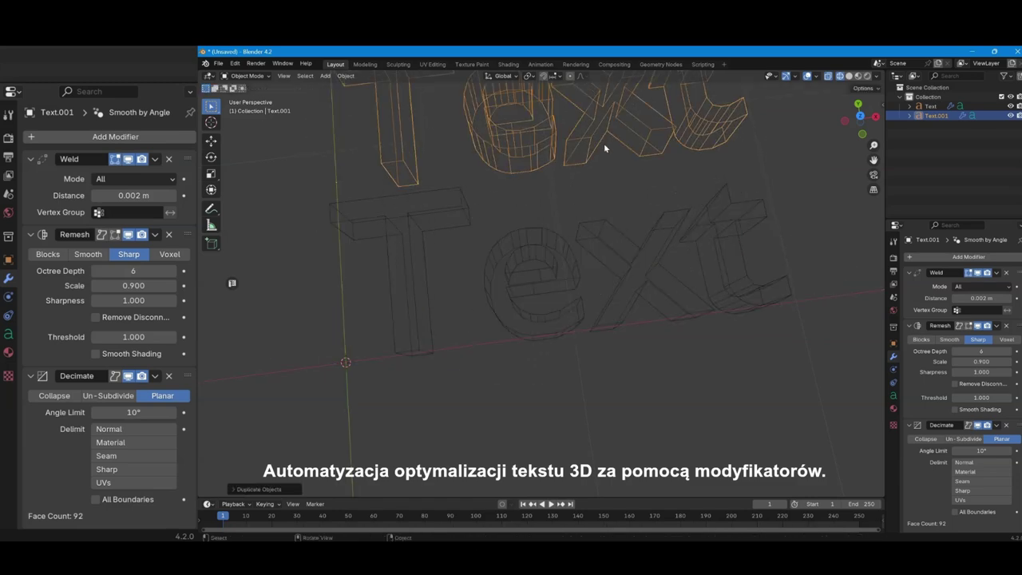
shift+middle_drag(604, 148, 616, 263)
Convert the copy to a mesh, check it in Edit Mode, then select the lower text.
right_click(608, 211)
mouse_move(551, 234)
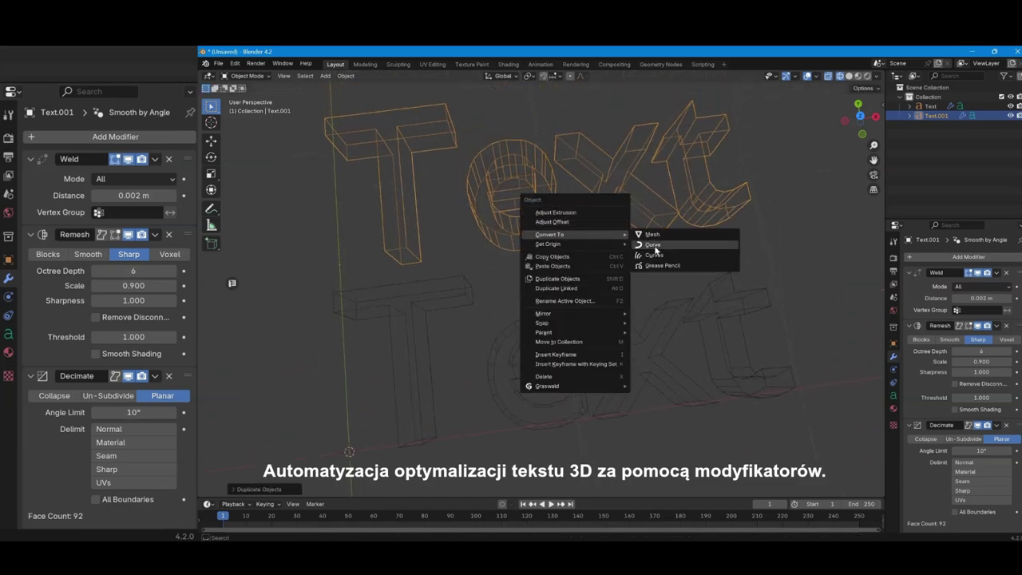
click(653, 234)
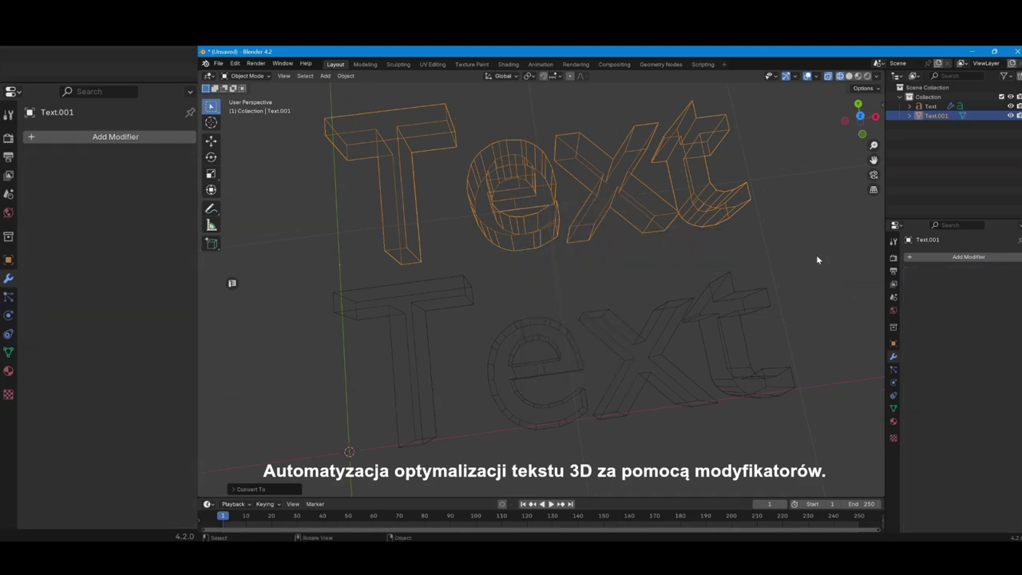
key(Tab)
middle_drag(613, 234, 600, 219)
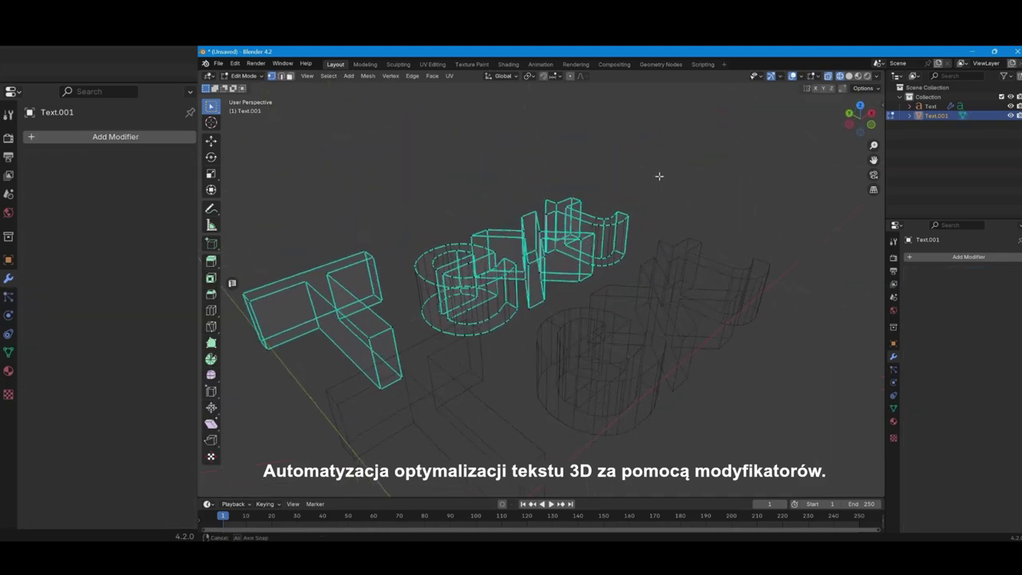
key(Tab)
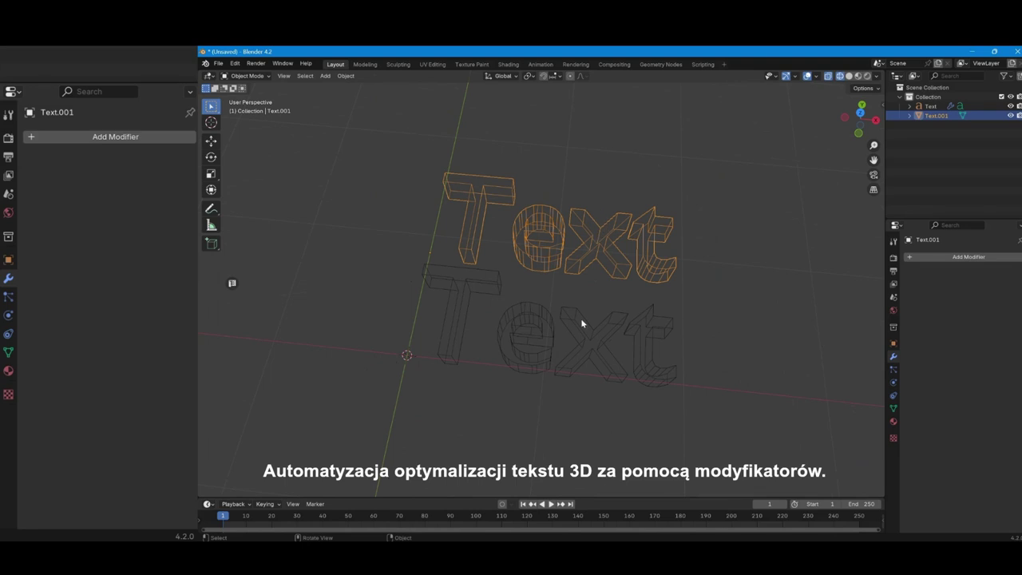
click(580, 318)
Rewrite the text as two lines, 'STACJA' and 'KORY'.
key(Tab)
key(BackSpace)
key(BackSpace)
key(BackSpace)
key(BackSpace)
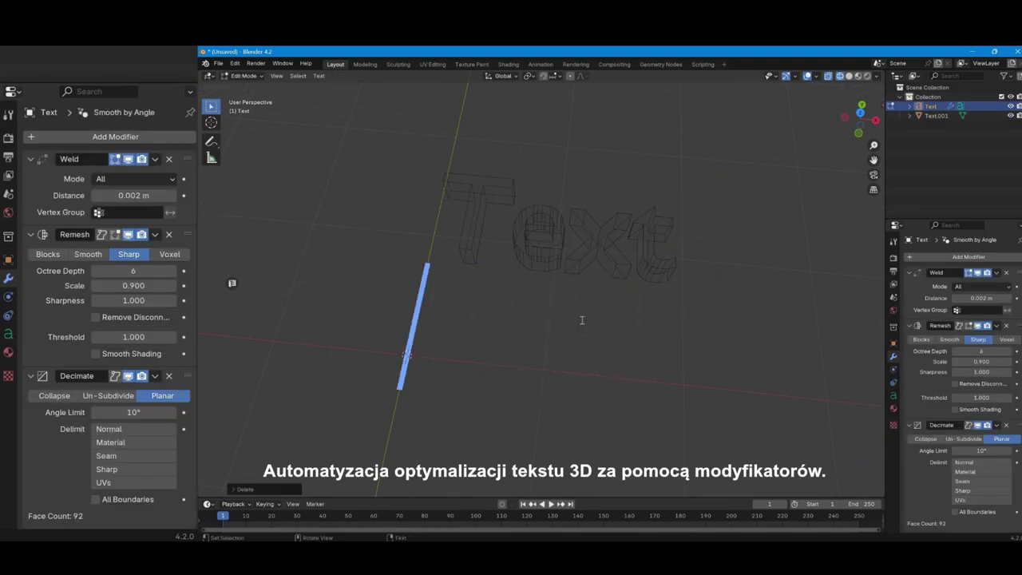
text(STACJA)
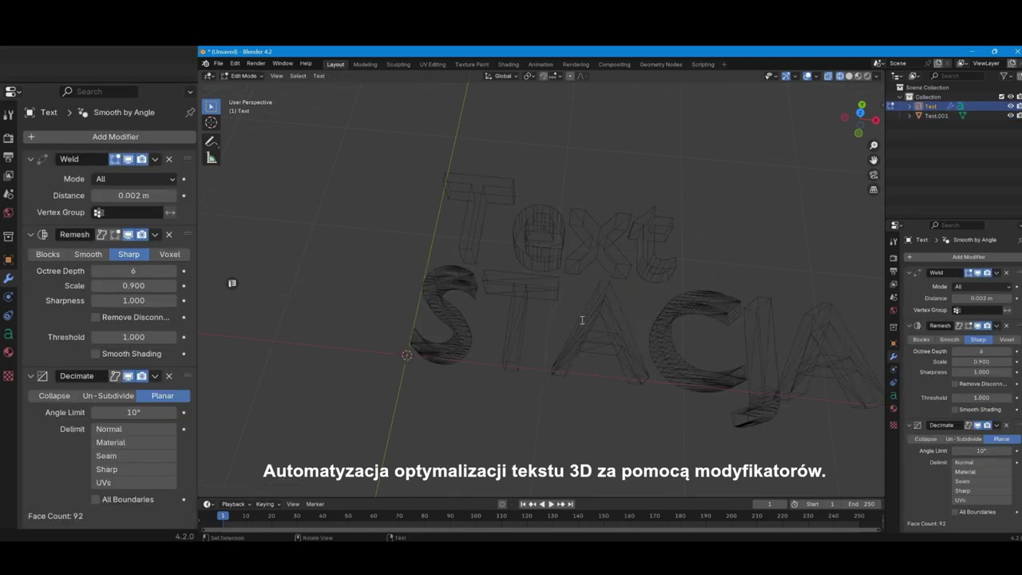
key(Return)
text(KORY)
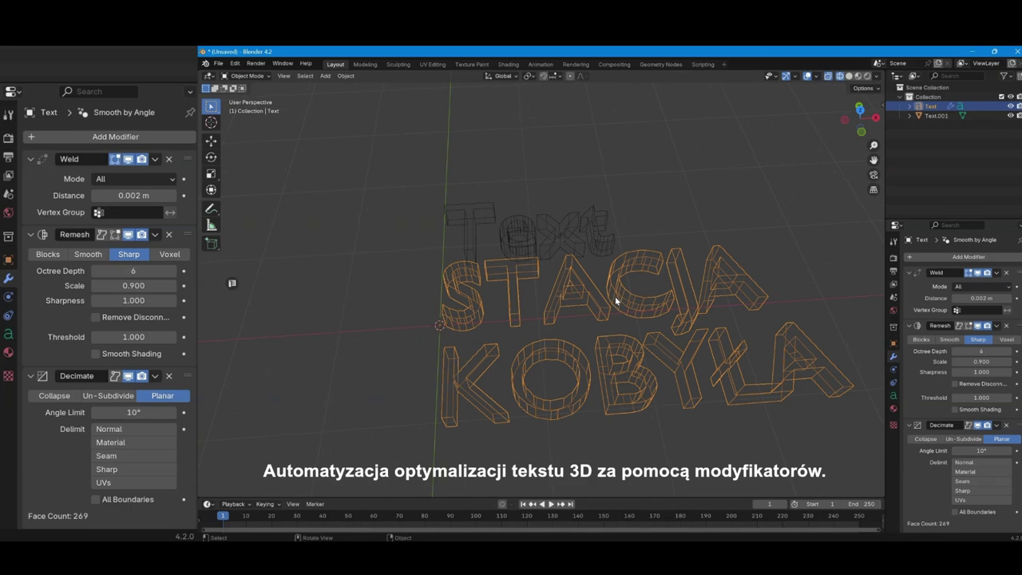
middle_drag(615, 305, 567, 299)
Replace the text's characters with 'THANKU' and return to Object Mode.
key(Tab)
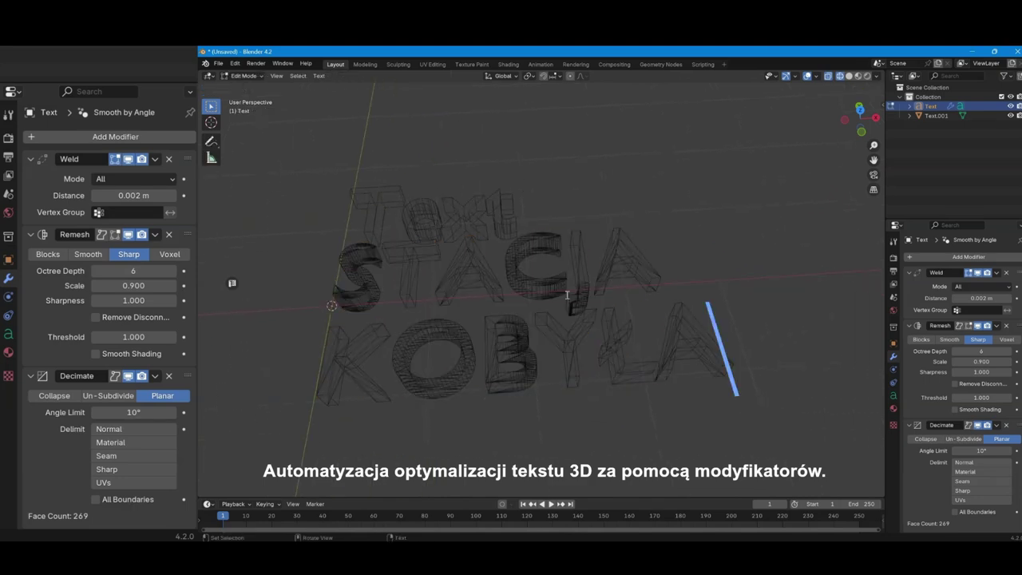
key(BackSpace)
key(BackSpace)
key(BackSpace)
key(BackSpace)
key(BackSpace)
key(BackSpace)
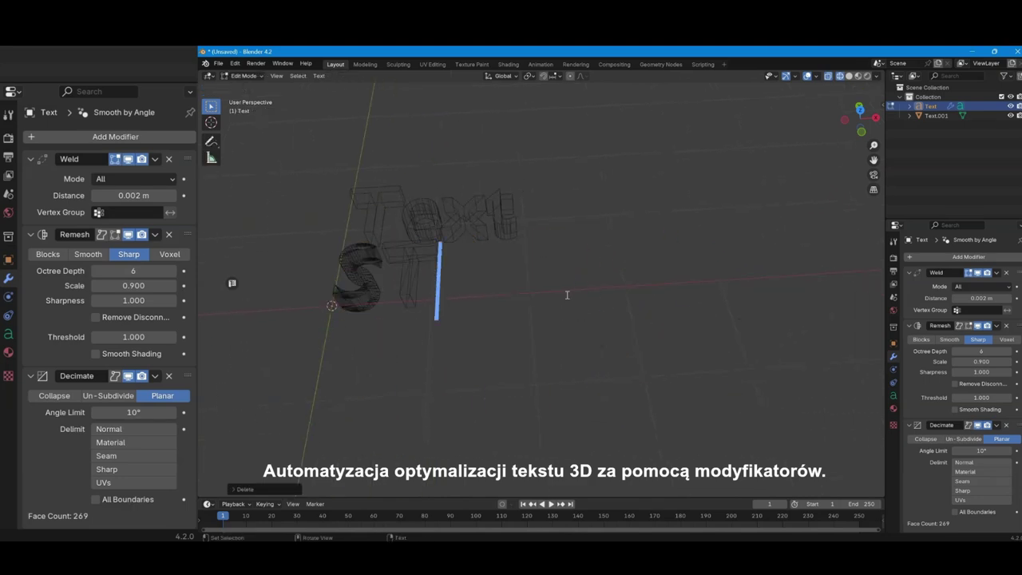
key(BackSpace)
text(THANKU)
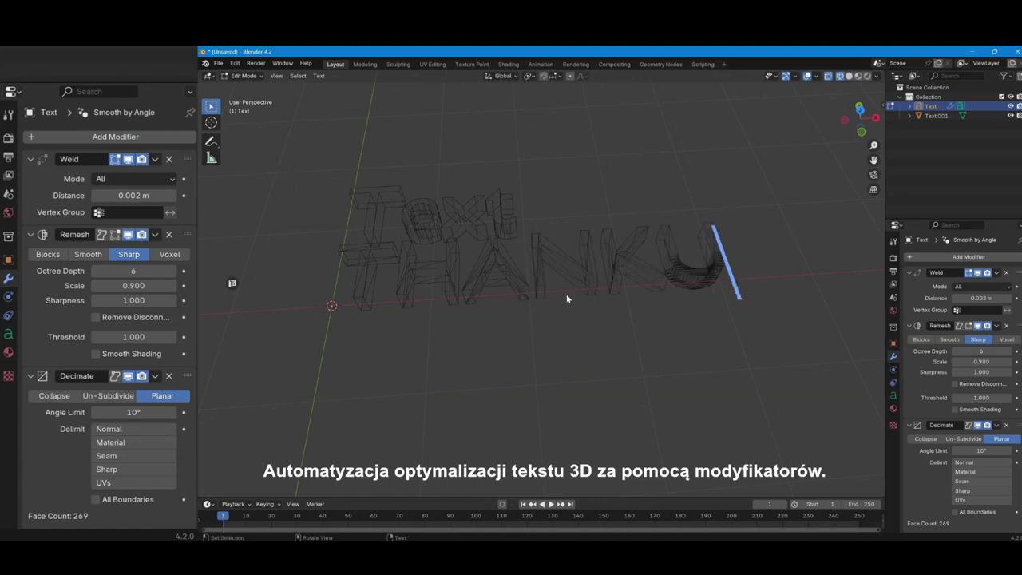
key(Tab)
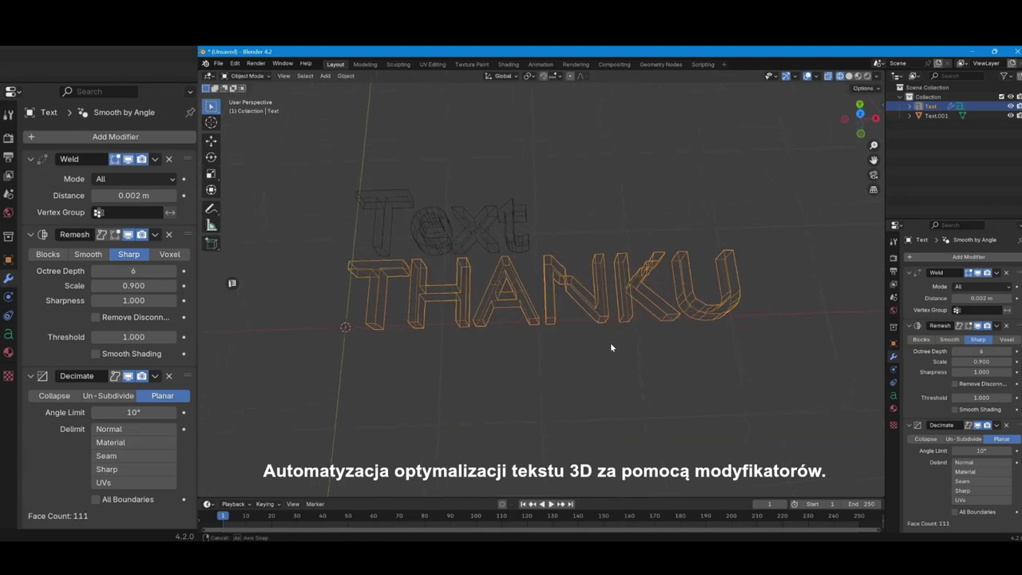
Set the Decimate angle limit to 5° for the THANKU text, giving 115 faces.
drag(579, 348, 606, 371)
mouse_move(981, 451)
mouse_down()
mouse_move(971, 451)
mouse_move(990, 451)
mouse_up()
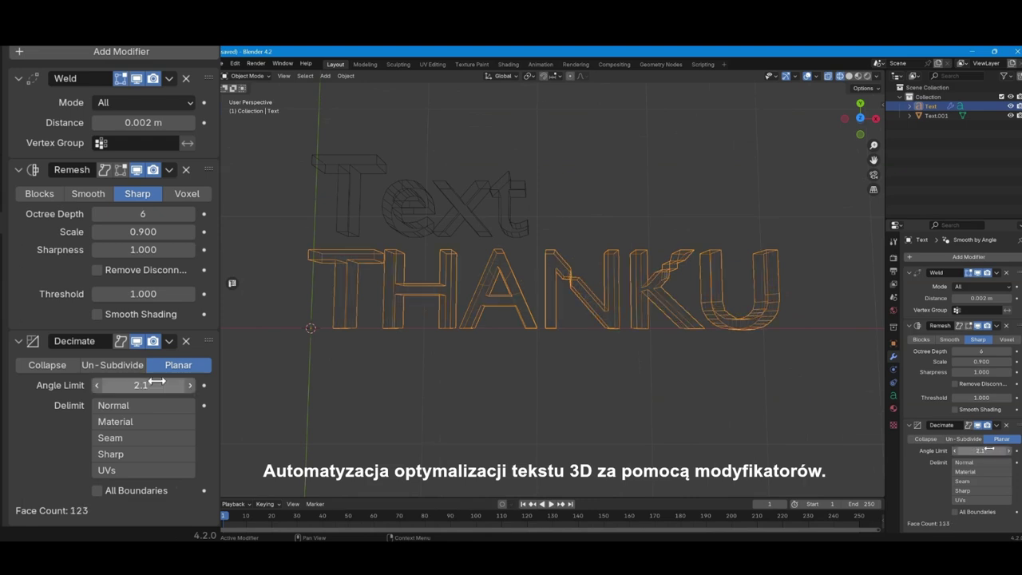
click(990, 450)
text(5)
key(Return)
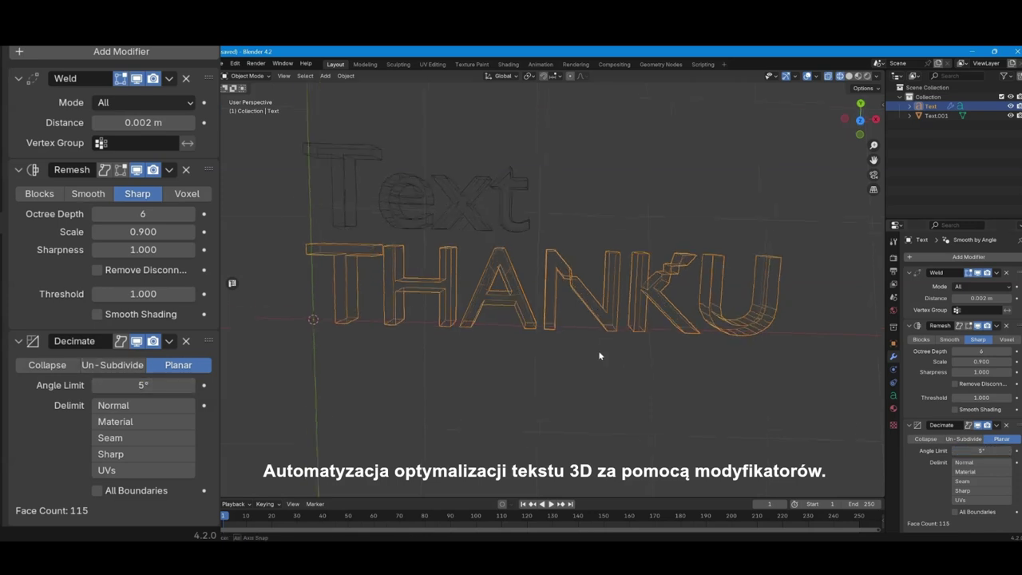
middle_drag(601, 354, 601, 334)
key(Tab)
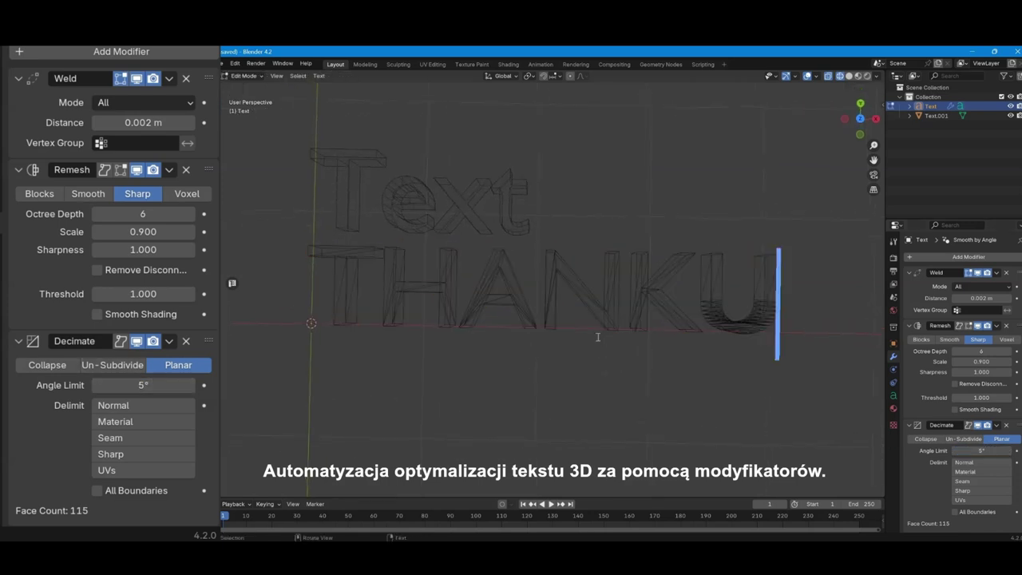
key(Tab)
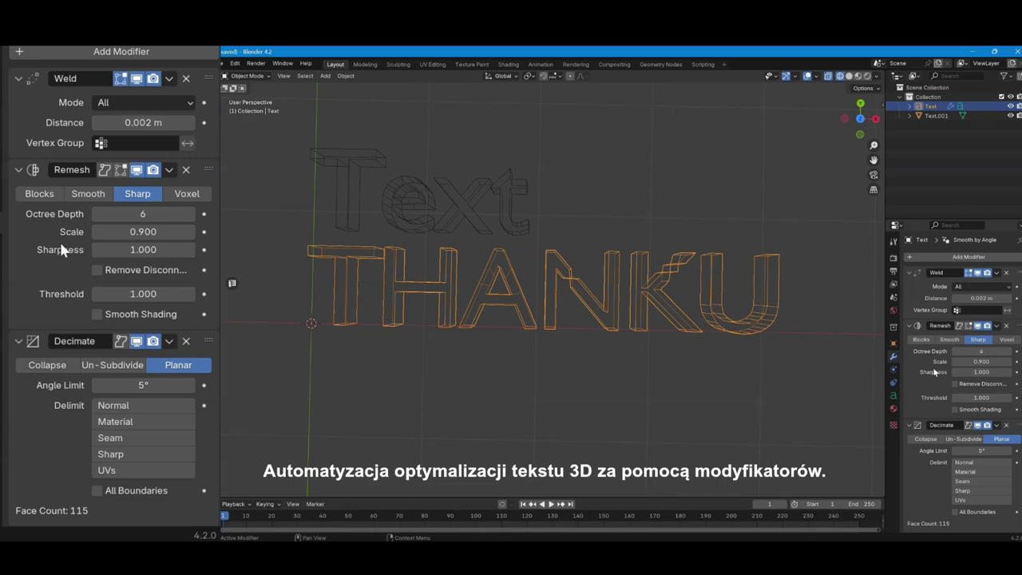
Set Weld distance 0.004 m, Remesh octree depth 8, and Decimate delimit to Sharp.
click(192, 125)
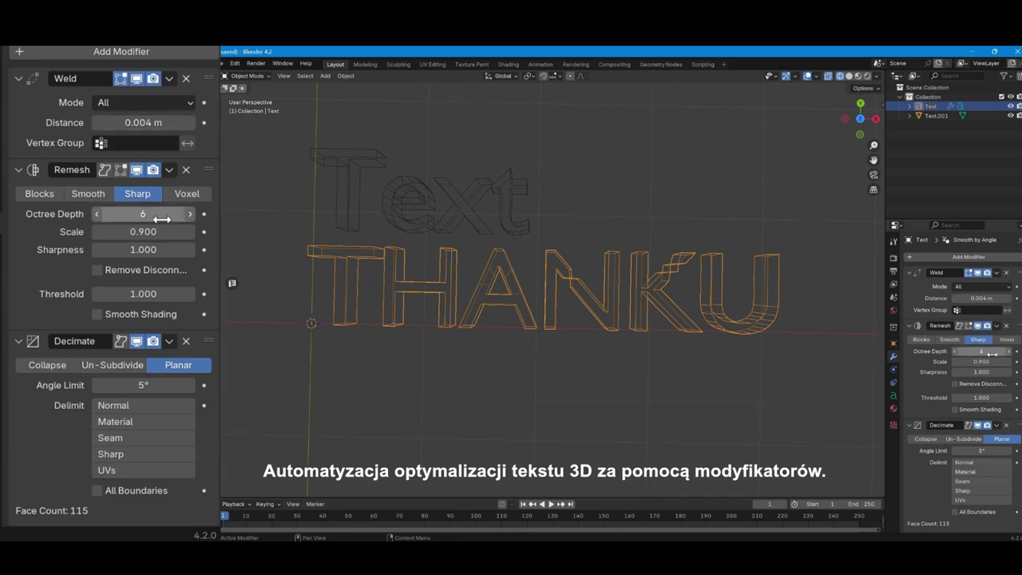
click(99, 213)
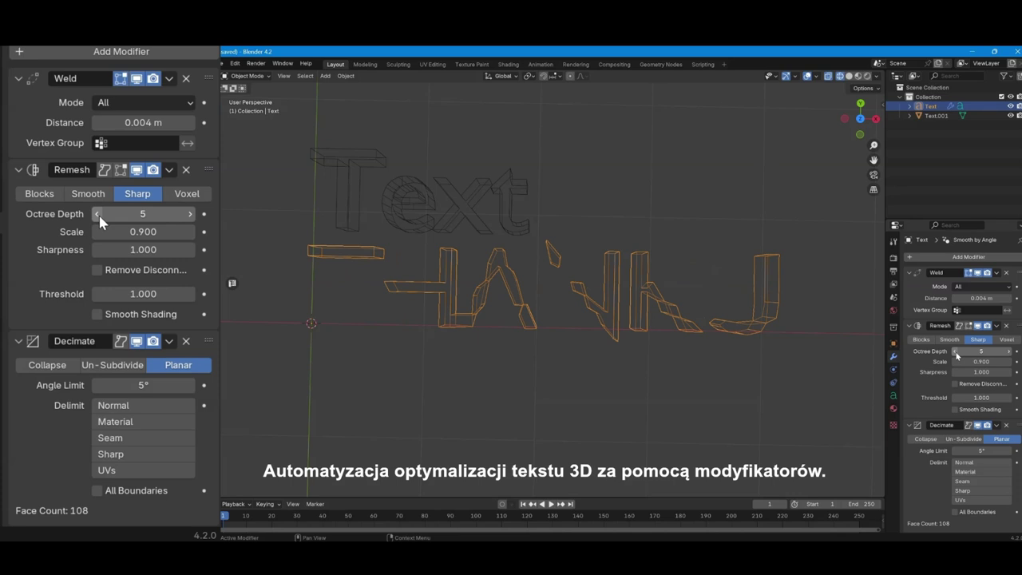
click(189, 214)
click(190, 214)
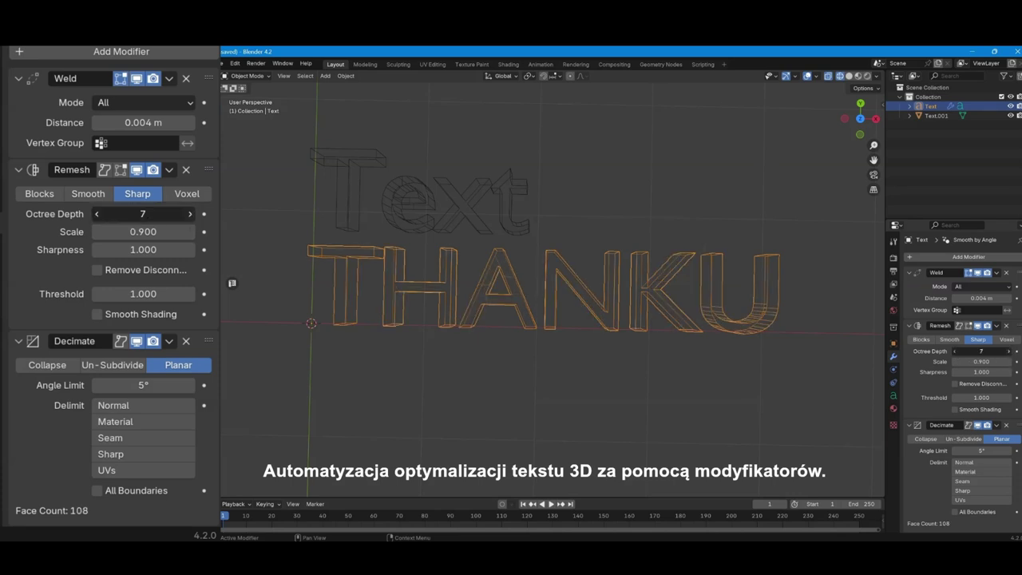
click(189, 214)
mouse_move(719, 336)
middle_down()
mouse_move(727, 338)
mouse_move(707, 382)
mouse_move(691, 377)
middle_up()
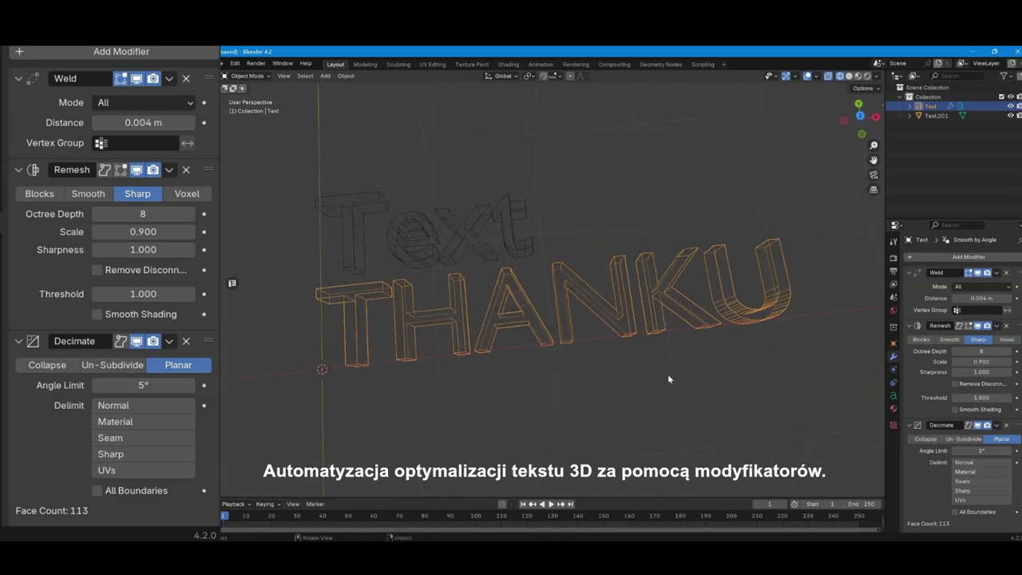
click(96, 459)
mouse_move(664, 402)
middle_down()
mouse_move(647, 340)
mouse_move(623, 372)
mouse_move(644, 351)
middle_up()
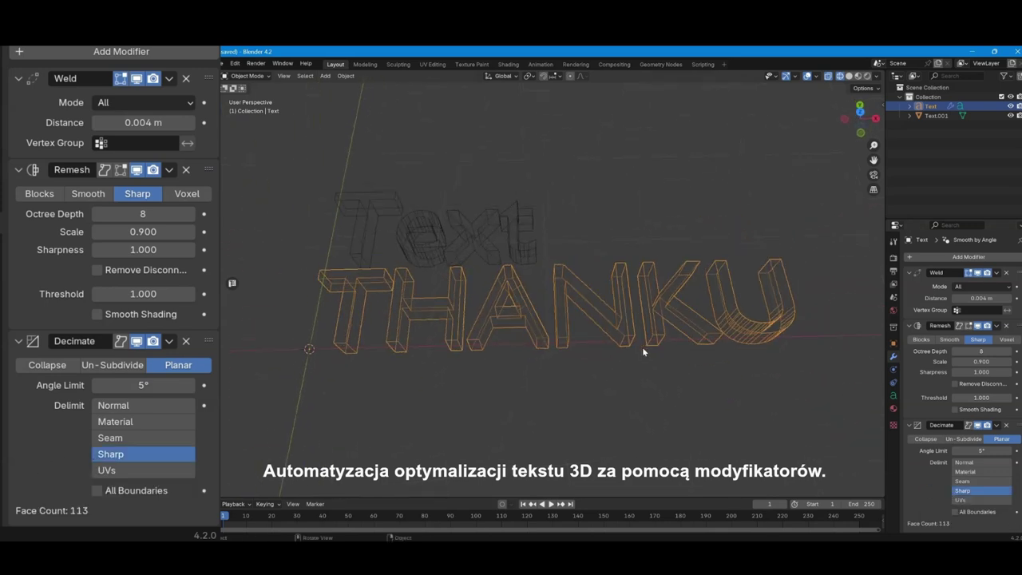